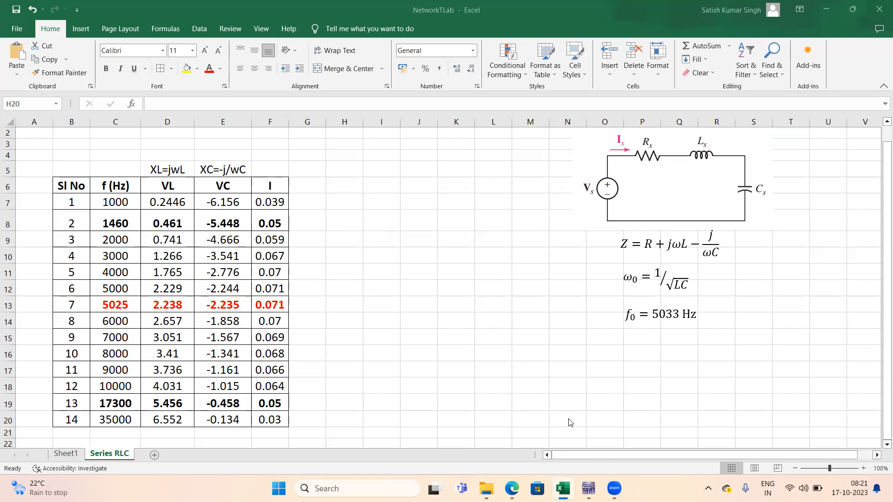
Switch to Multisim and identify the resistor R1, inductor L1 and capacitor C1 in the series RLC circuit.
left_click(588, 488)
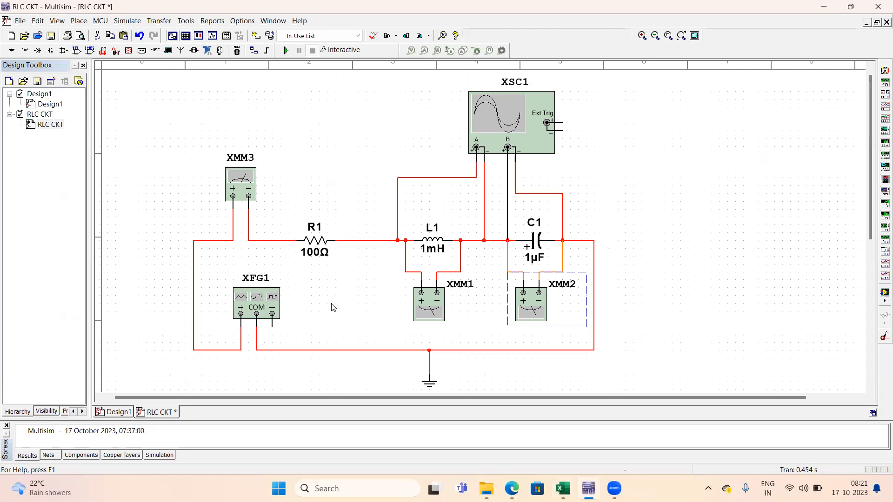
left_click(318, 247)
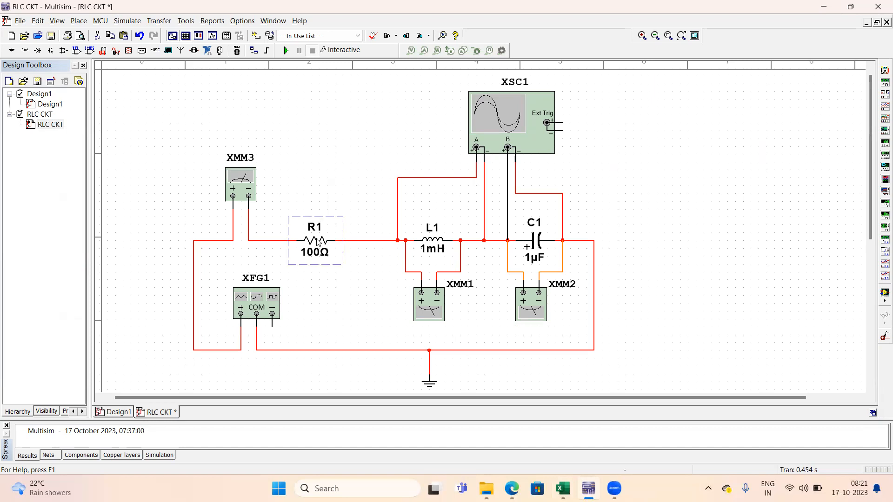
left_click(433, 241)
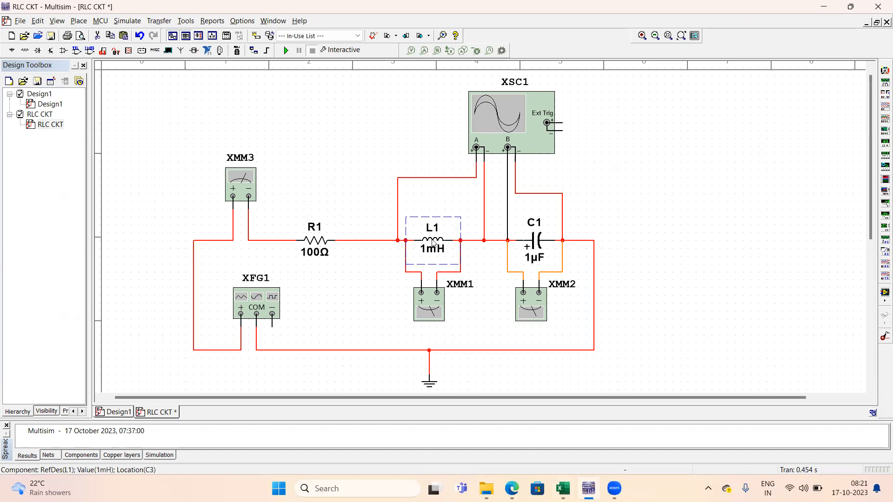
left_click(548, 246)
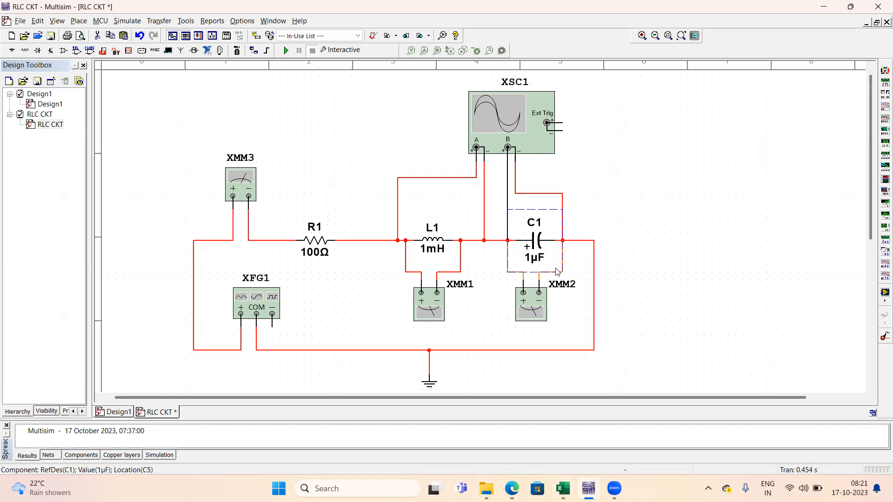
left_click(620, 269)
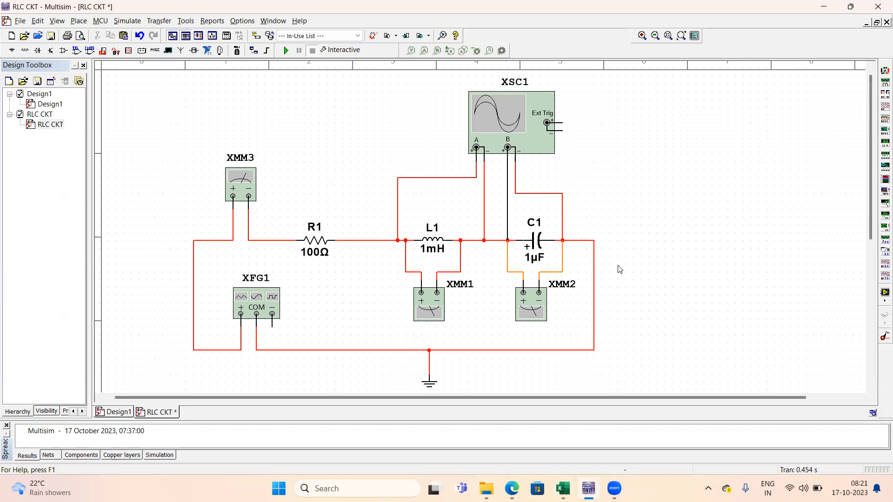
Inspect the measurement modes of multimeters XMM3 and XMM1, closing each one after viewing.
left_click(250, 180)
double_click(250, 180)
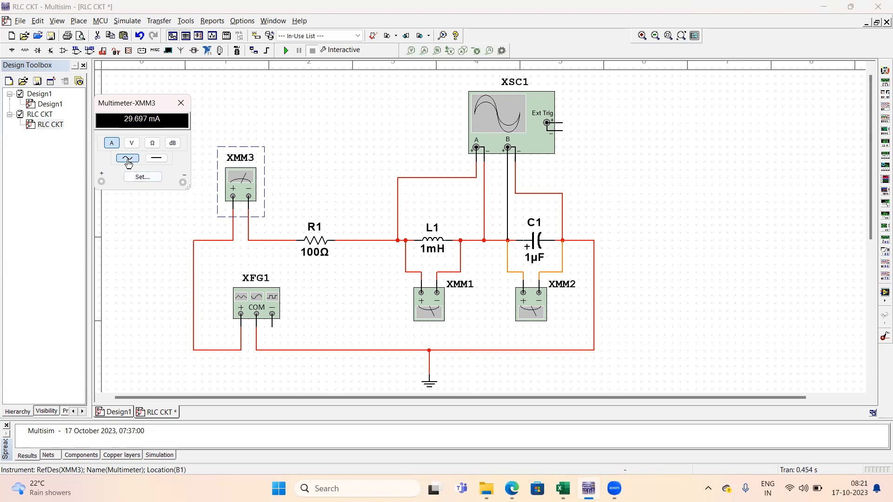
left_click(181, 103)
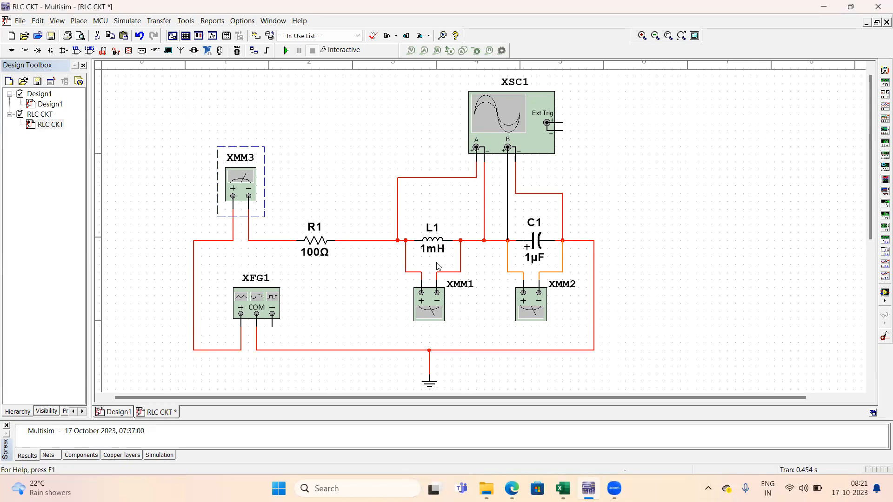
double_click(431, 314)
left_click_drag(182, 136, 234, 133)
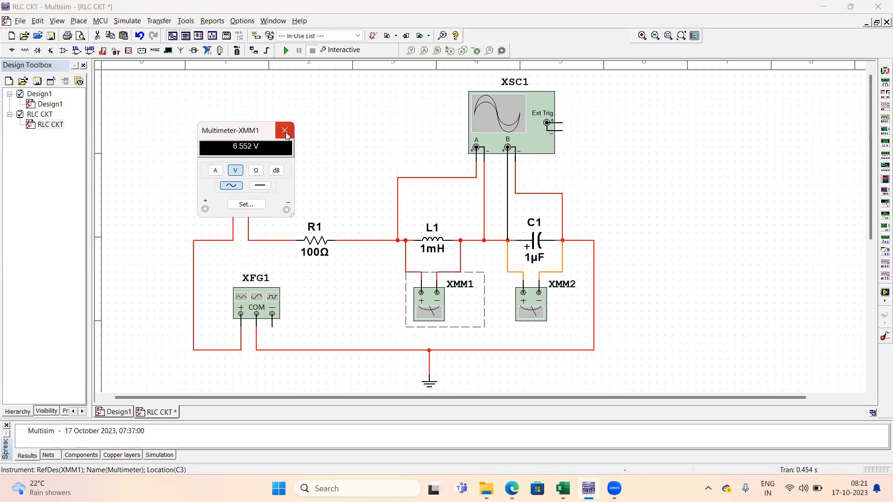
left_click(285, 131)
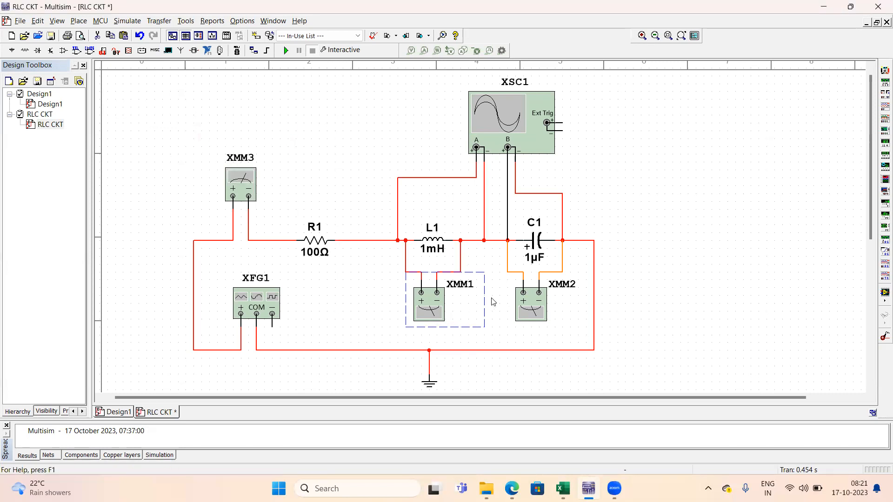
Inspect multimeter XMM2 across the capacitor and the traces on oscilloscope XSC1, closing each after viewing.
double_click(534, 301)
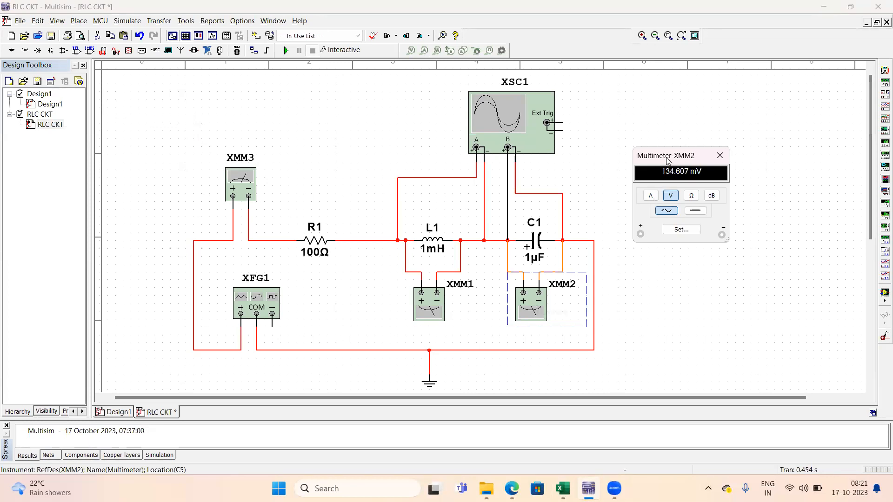
left_click_drag(666, 162, 654, 217)
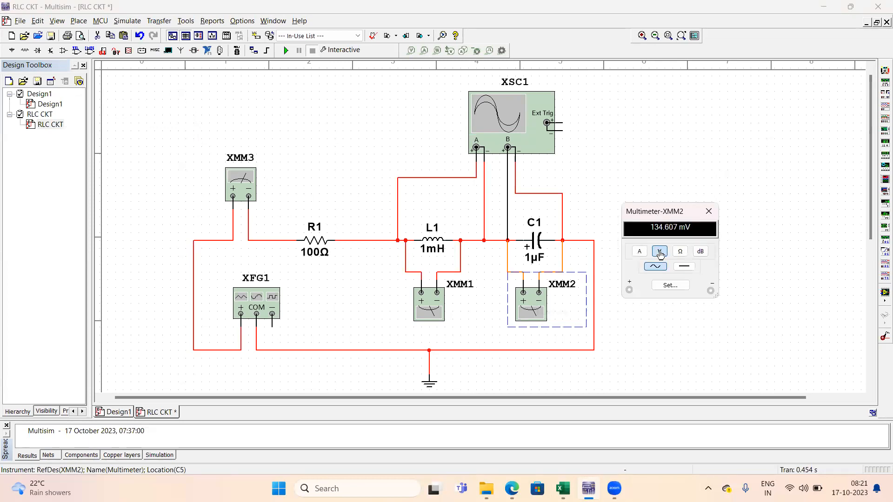
left_click(709, 213)
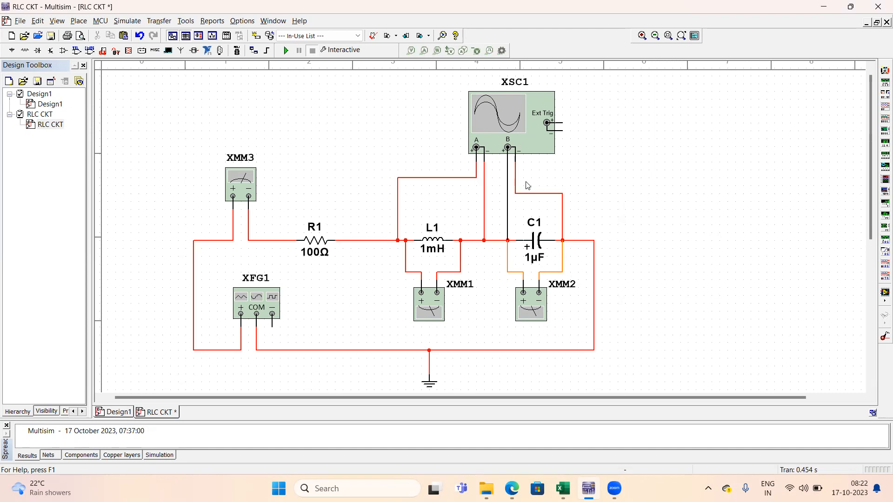
double_click(508, 138)
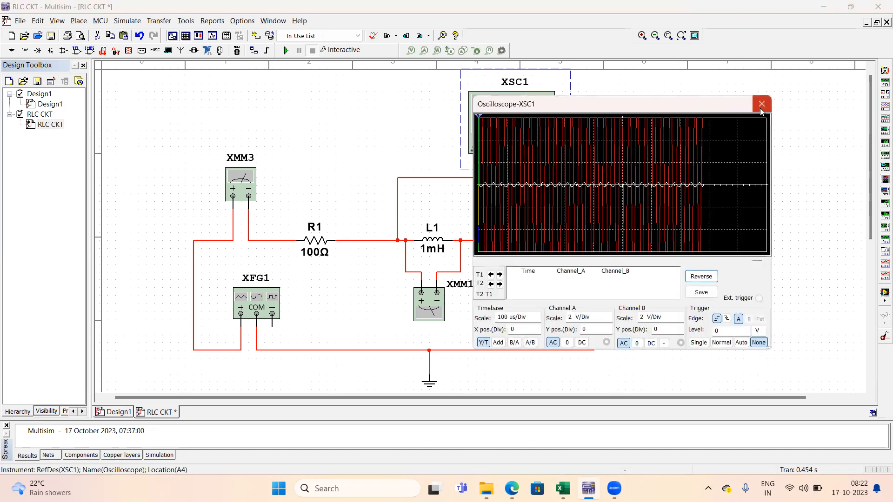
left_click(761, 110)
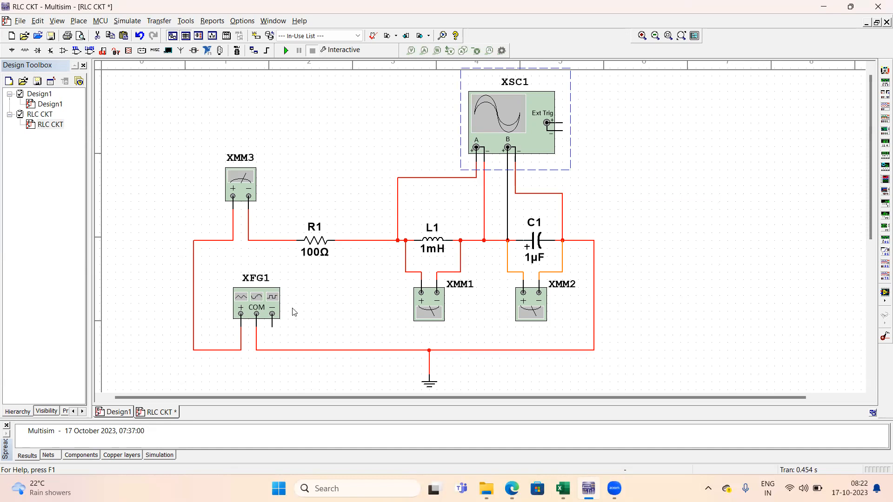
Open function generator XFG1 and review its waveform, frequency and amplitude settings.
double_click(242, 302)
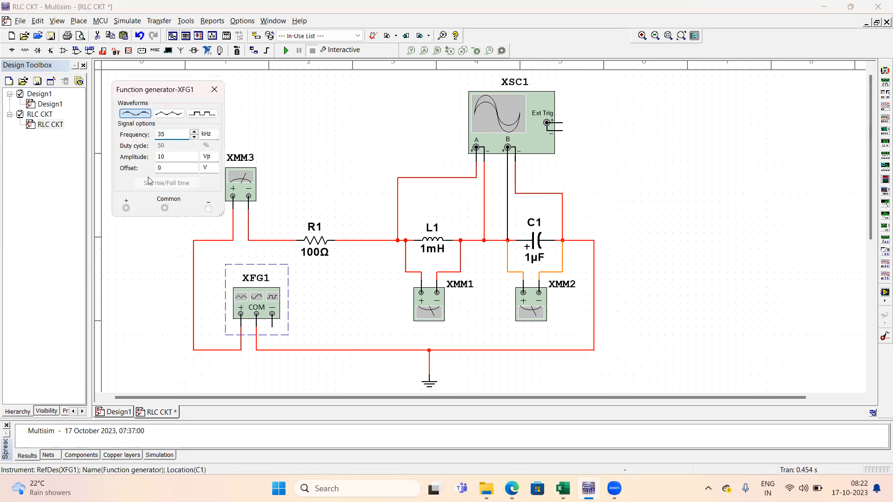
left_click_drag(161, 94, 120, 167)
left_click(124, 208)
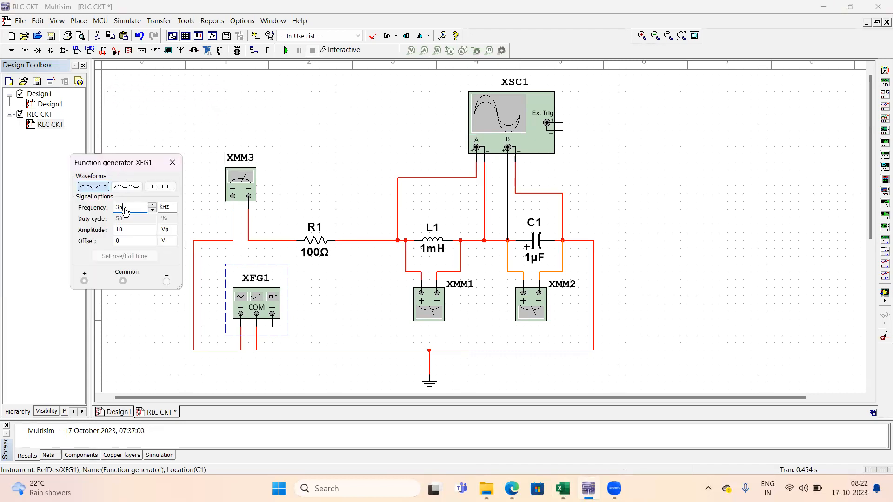
left_click(94, 193)
left_click(138, 234)
left_click(126, 209)
Check the first test frequency in the Excel table, set function generator XFG1 to 1 kHz in Multisim, and run the simulation.
left_click(563, 488)
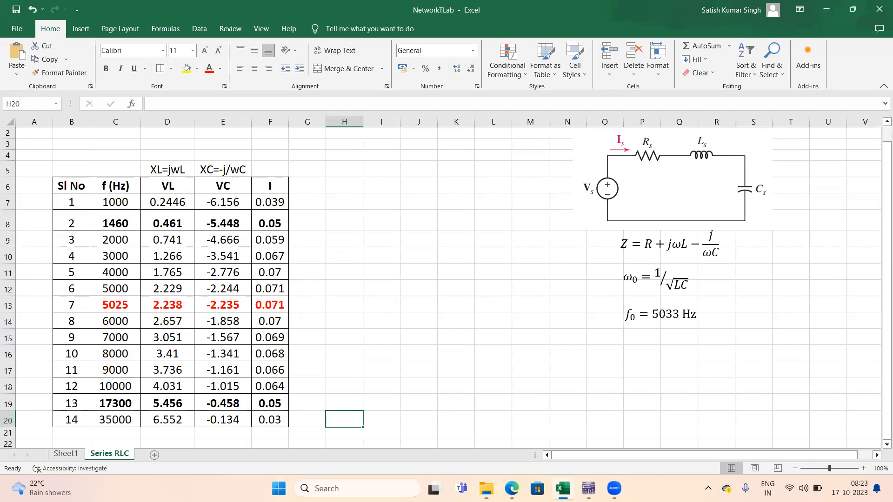
key("alt+Tab")
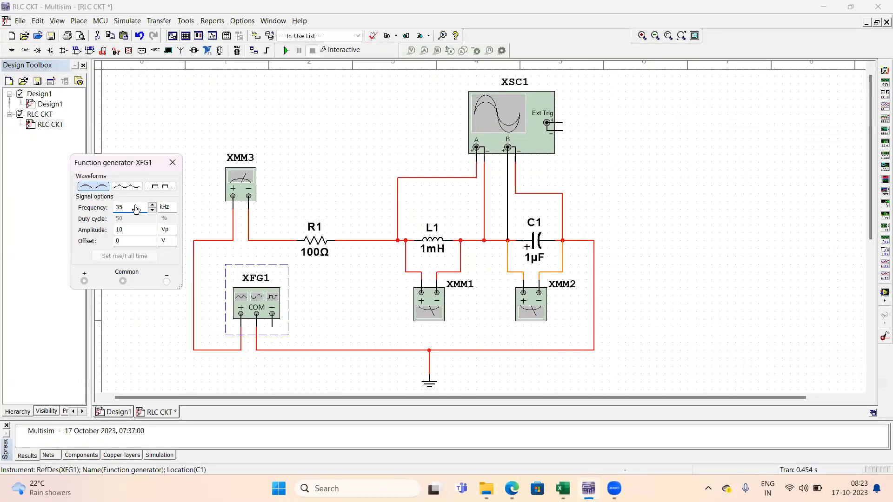
type("1")
left_click(172, 163)
left_click(285, 50)
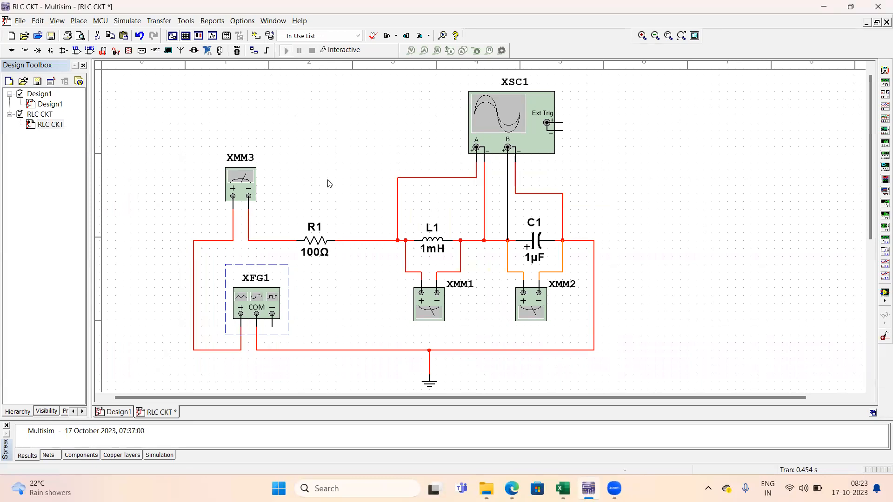
Read the circuit current on multimeter XMM3 and compare it with the 1000 Hz current entry in the Excel table.
double_click(242, 183)
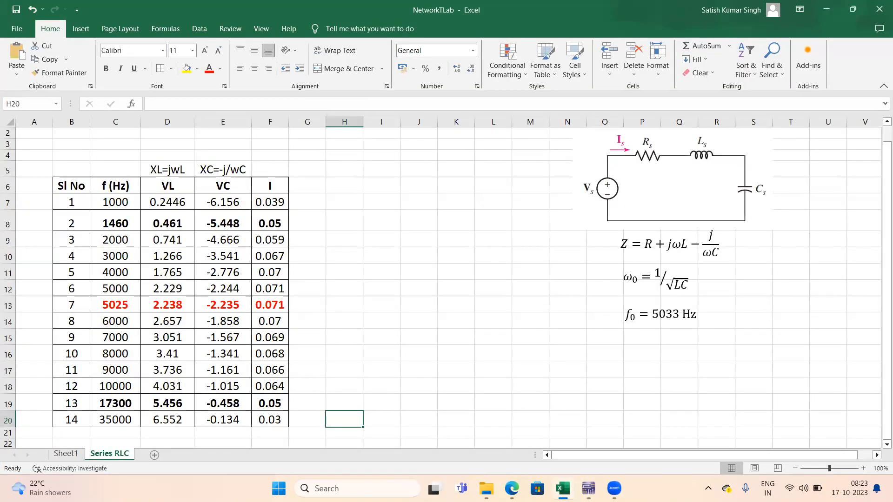
left_click(562, 488)
left_click(273, 202)
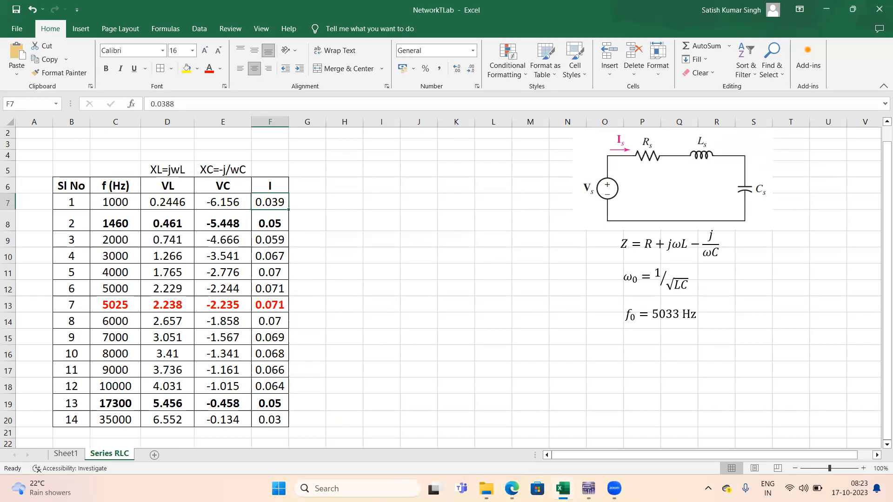
Read the inductor voltage on multimeter XMM1 in Multisim and compare it with the 1000 Hz VL entry in Excel.
left_click(588, 488)
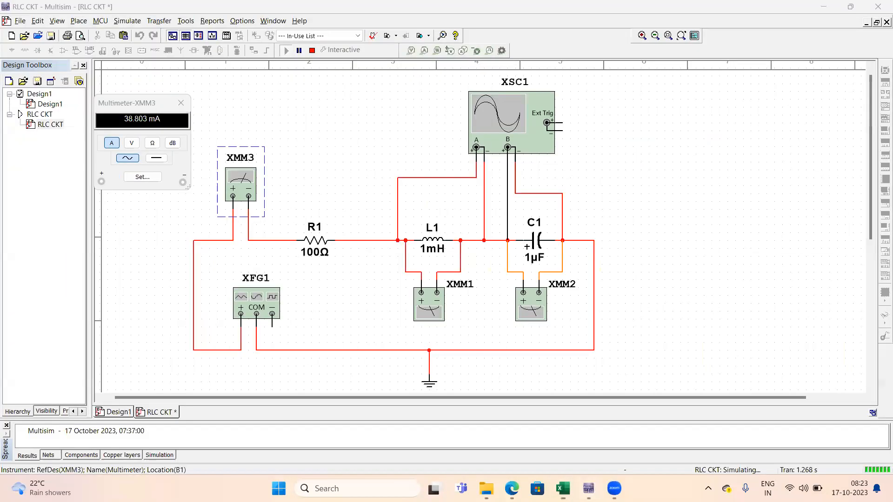
double_click(441, 310)
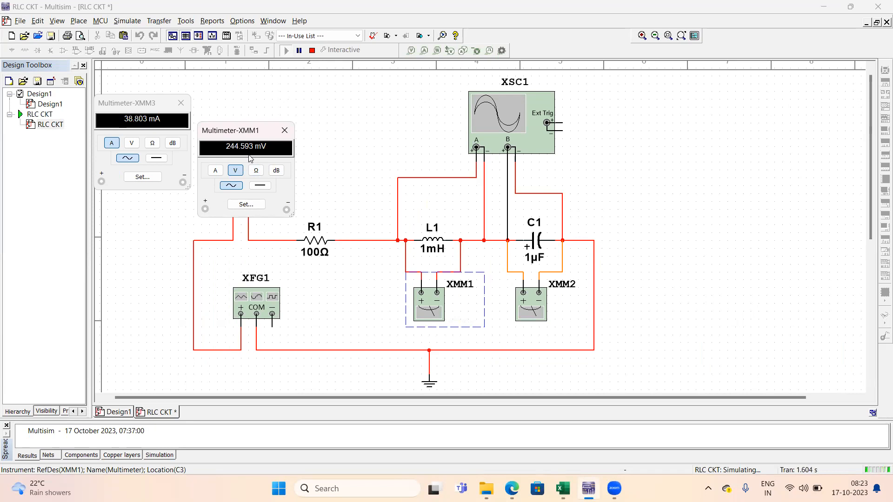
key("alt+Tab")
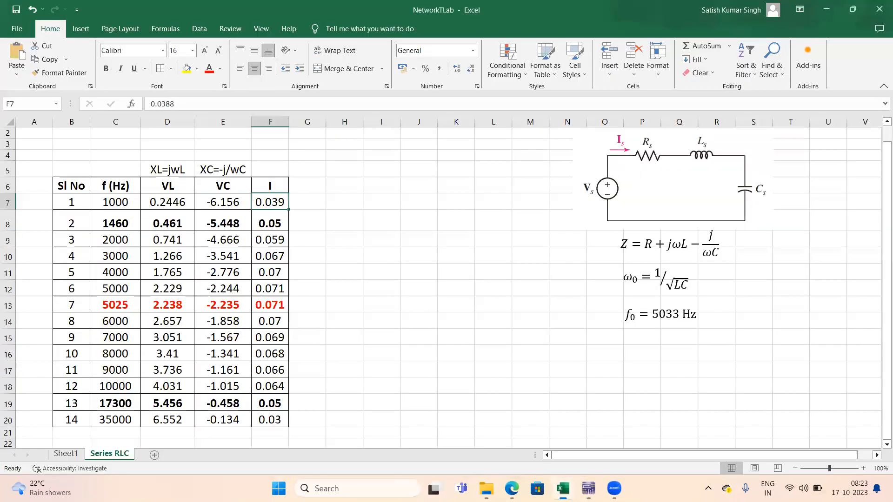
left_click(178, 204)
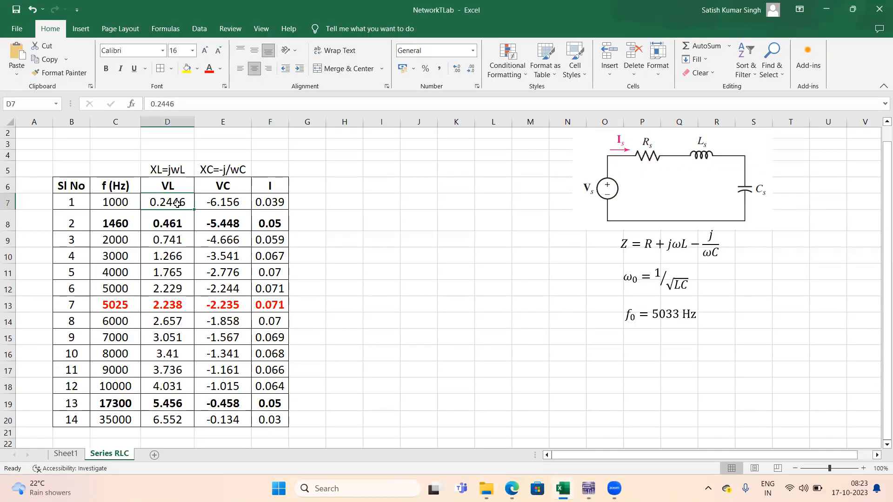
Compare the 1000 Hz VC entry in Excel with the capacitor voltage on multimeter XMM2, and return to Multisim.
left_click(226, 207)
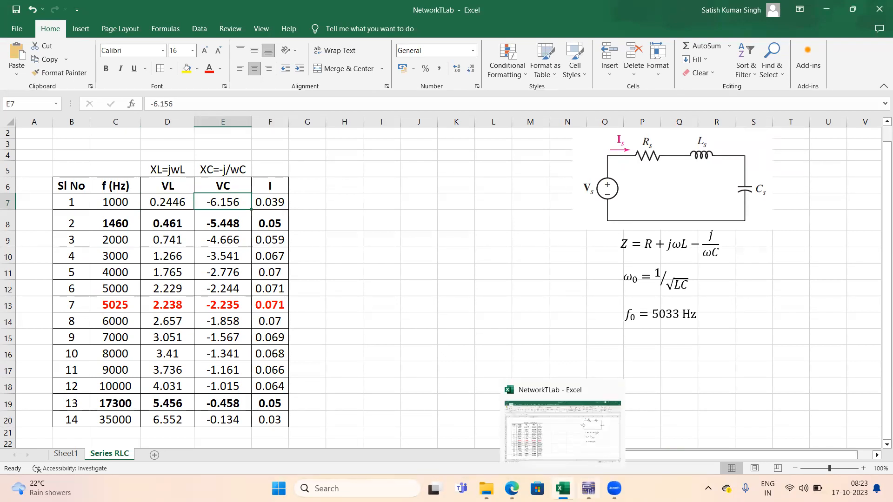
left_click(588, 488)
left_click(588, 488)
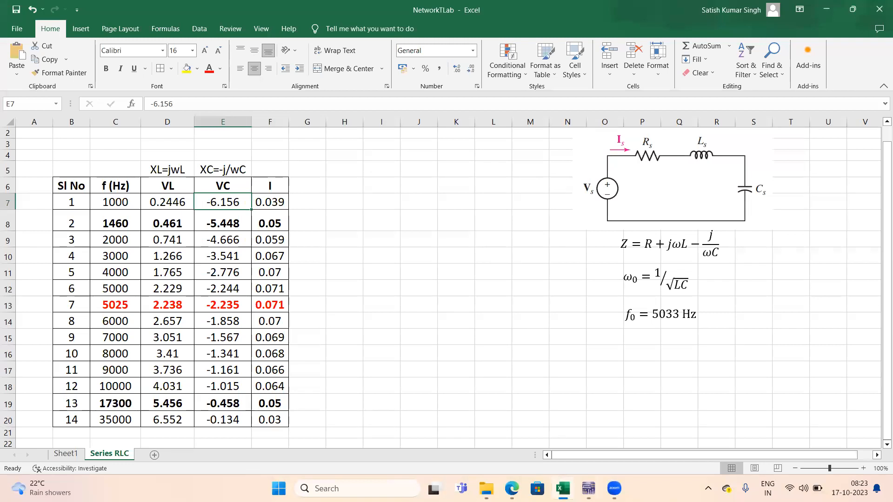
left_click(588, 488)
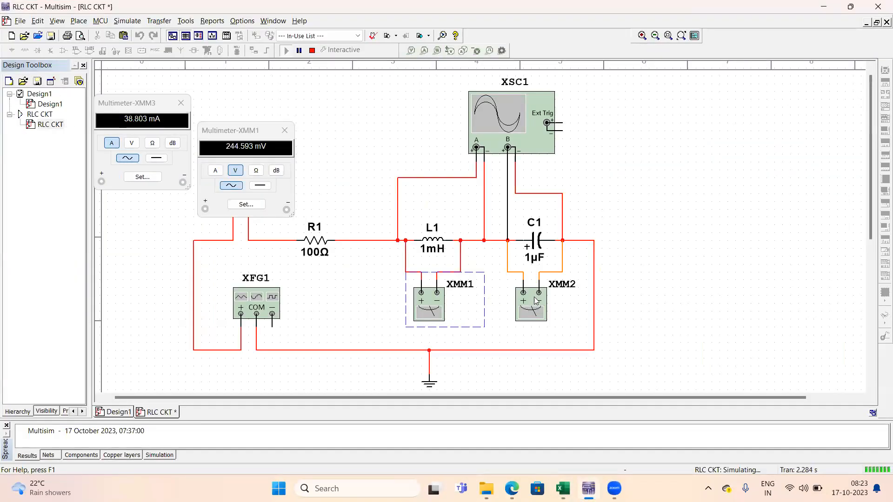
double_click(536, 300)
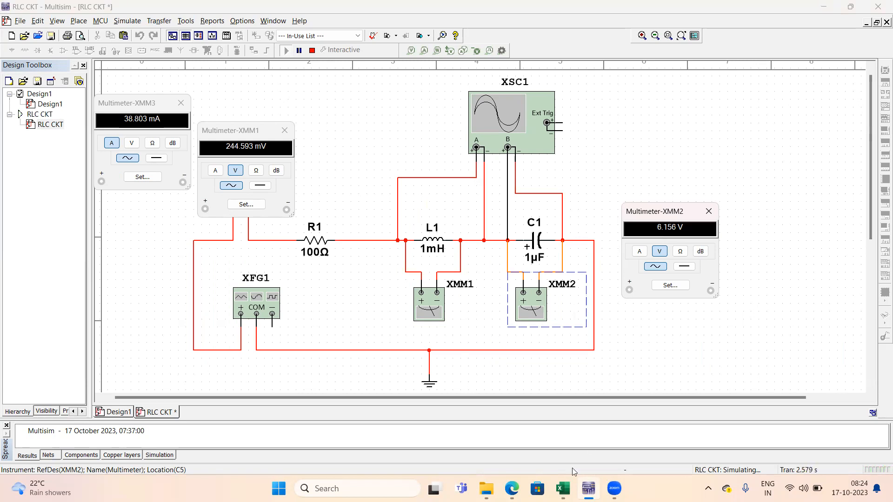
left_click(563, 489)
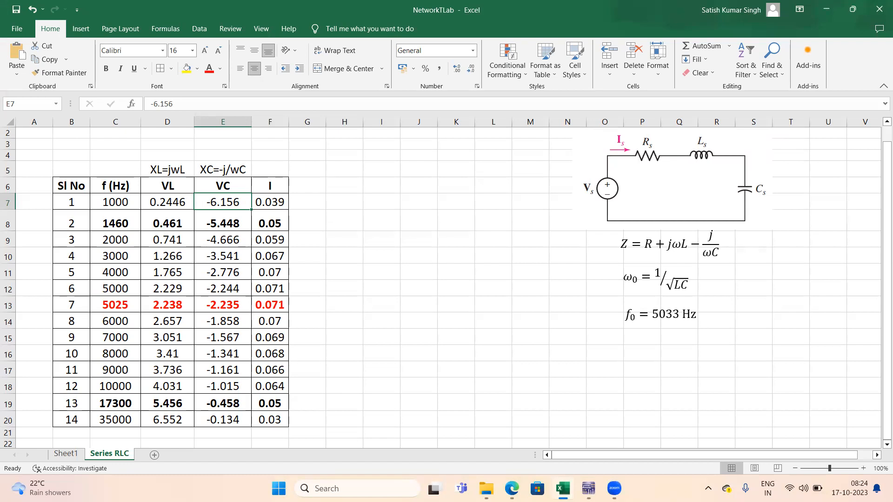
left_click(563, 489)
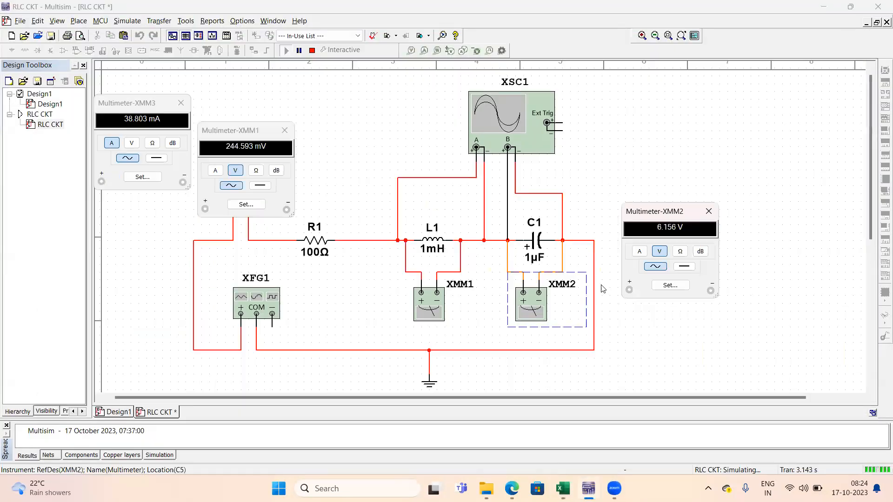
Open oscilloscope XSC1 and set the vertical scale of both Channel A and Channel B to 5 V/Div.
double_click(515, 122)
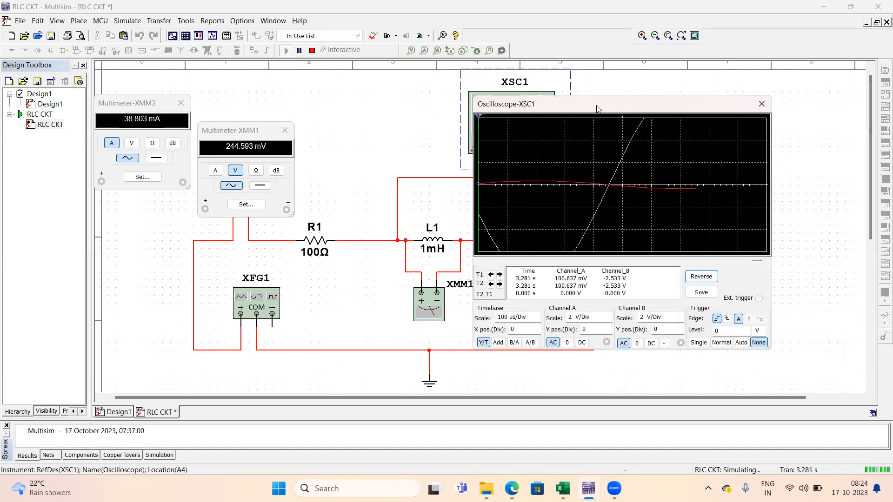
left_click_drag(631, 109, 708, 97)
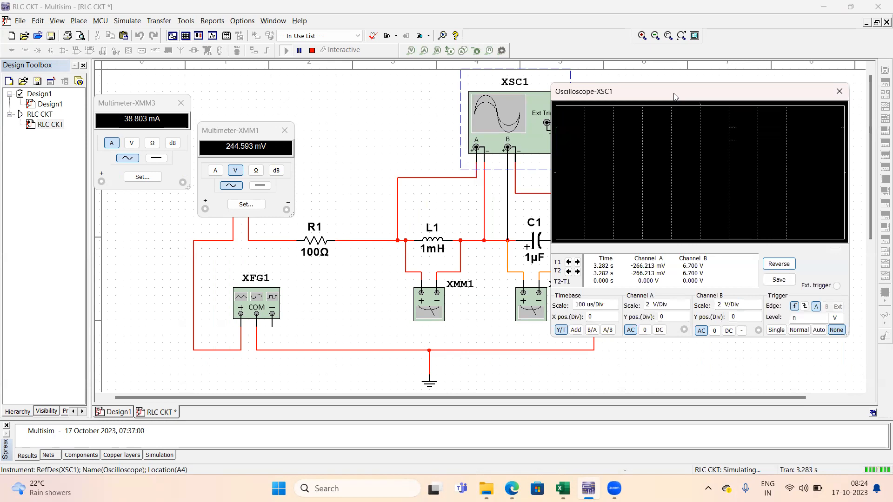
left_click(685, 302)
left_click(686, 302)
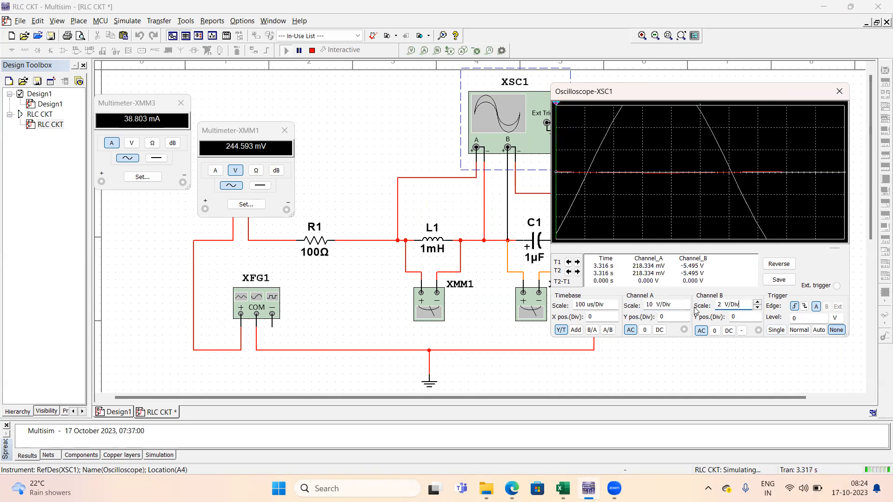
left_click(686, 308)
left_click(686, 308)
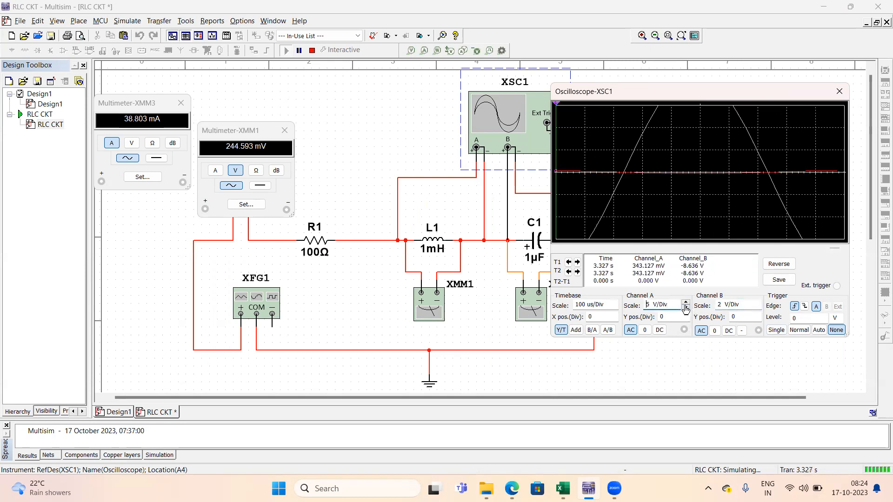
left_click(752, 305)
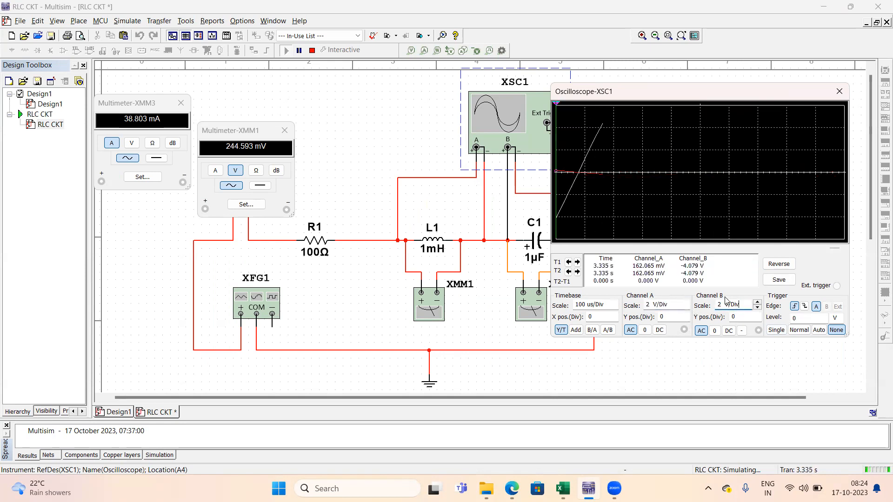
left_click(684, 306)
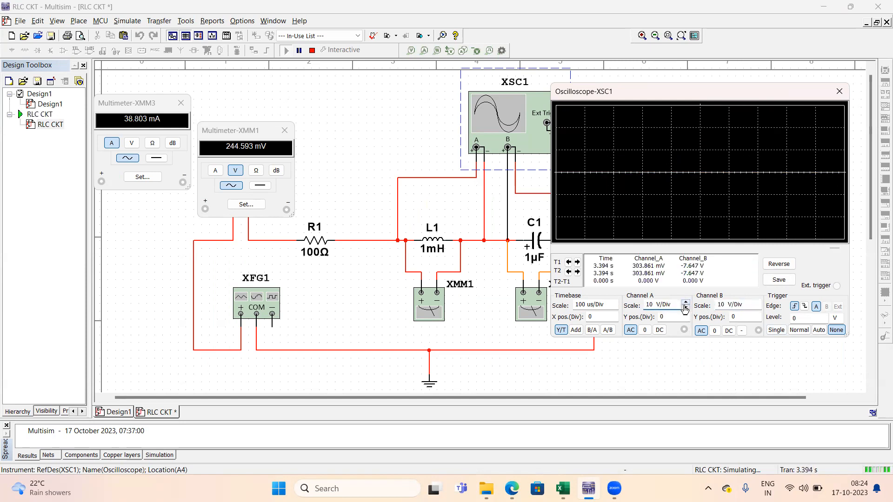
left_click(736, 310)
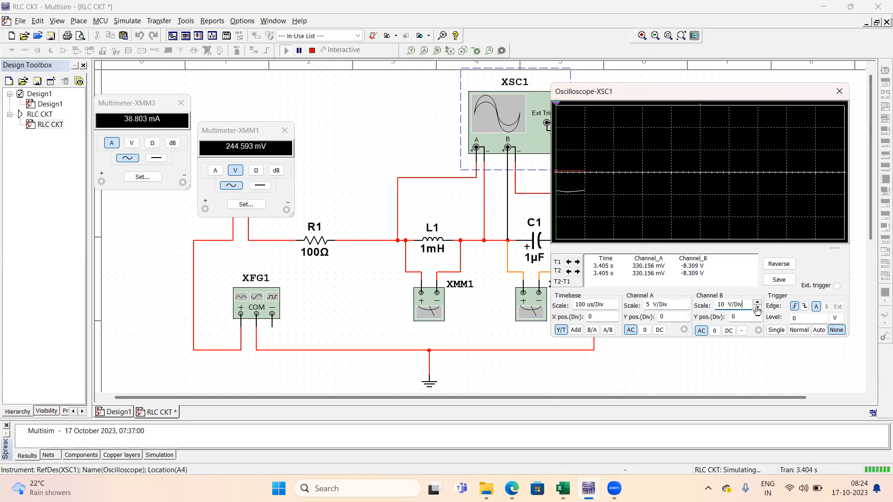
Enlarge the oscilloscope display and set its timebase to 1 ms/Div.
left_click(605, 305)
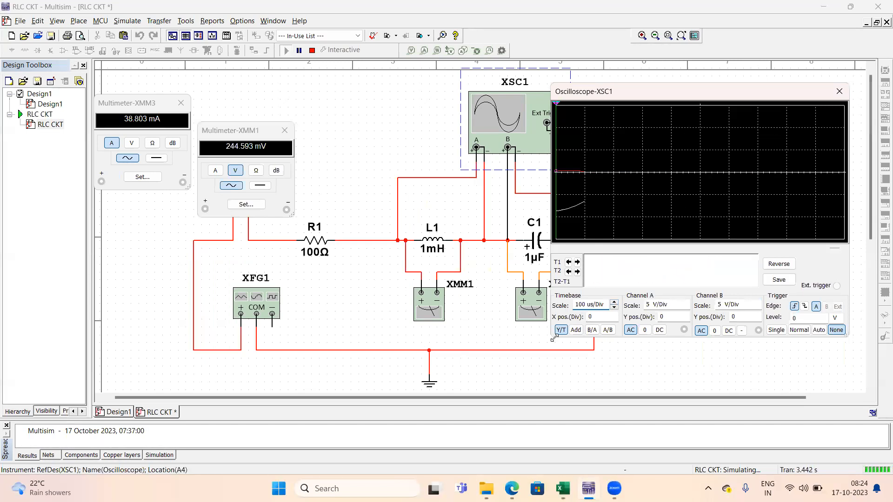
left_click_drag(553, 338, 486, 394)
left_click(566, 359)
left_click(566, 359)
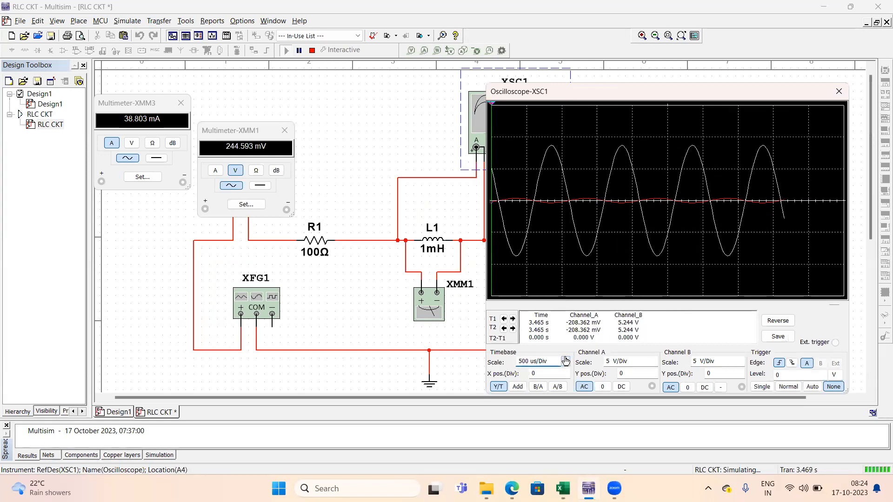
left_click(565, 359)
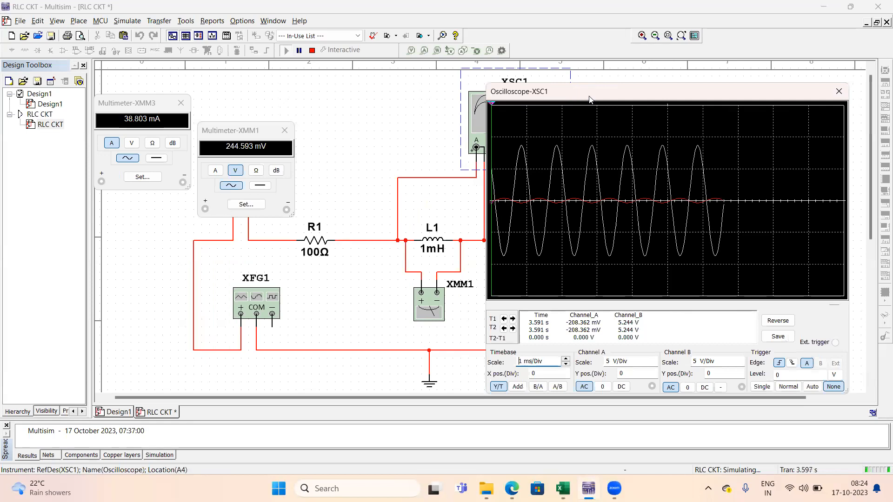
Compare the inductor and capacitor voltage waveforms on oscilloscope XSC1 with their connections in the circuit, and stop the simulation.
left_click_drag(589, 99, 665, 93)
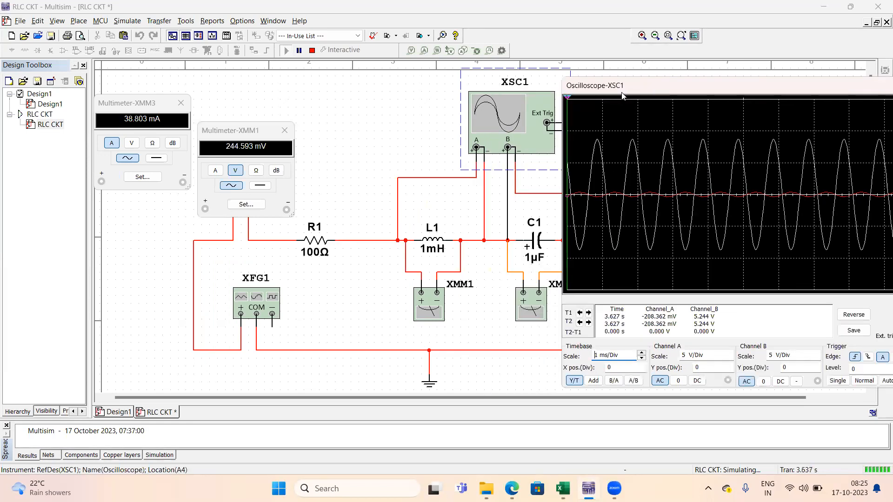
mouse_move(635, 92)
left_mouse_down()
mouse_move(180, 135)
mouse_move(122, 104)
left_mouse_up()
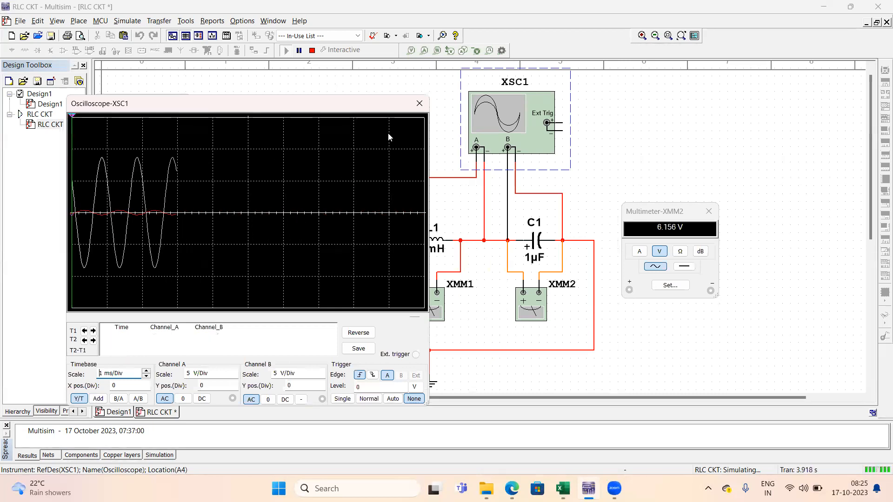
mouse_move(373, 109)
left_mouse_down()
mouse_move(708, 83)
mouse_move(824, 98)
left_mouse_up()
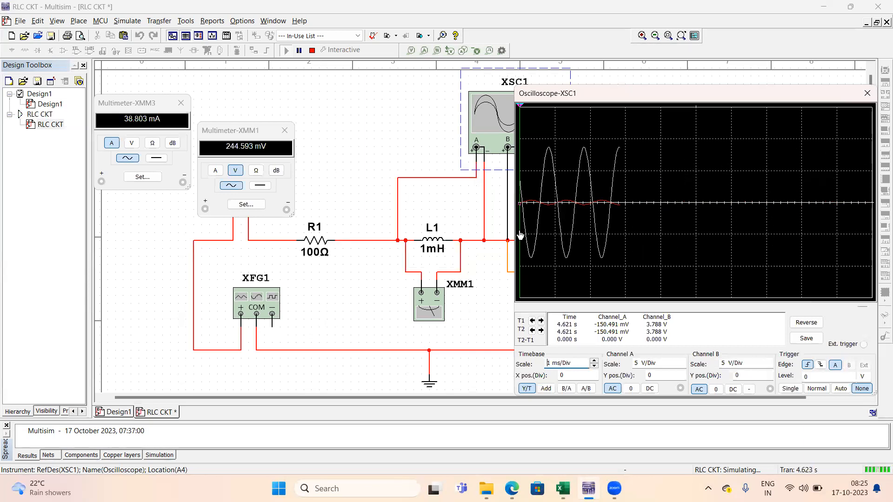
left_click(313, 51)
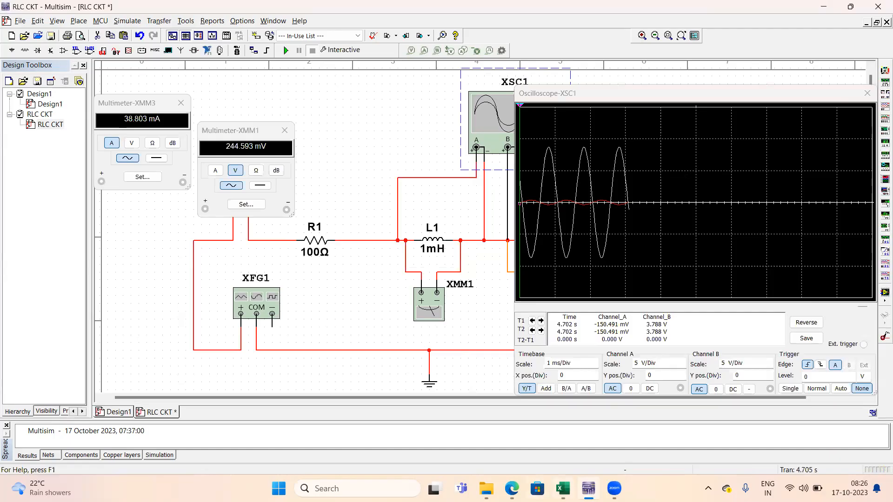
Switch to Excel, check the highlighted 5025 Hz row in the results table, and return to Multisim.
left_click(563, 488)
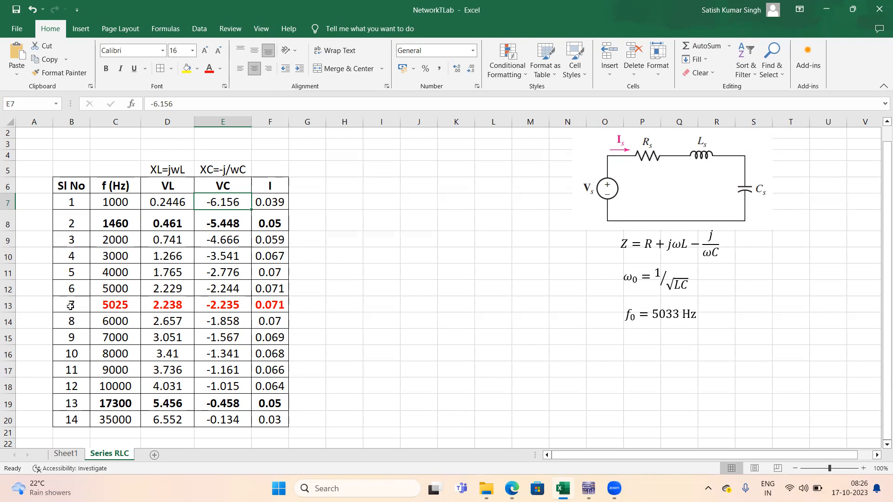
left_click(71, 306)
left_click(113, 305)
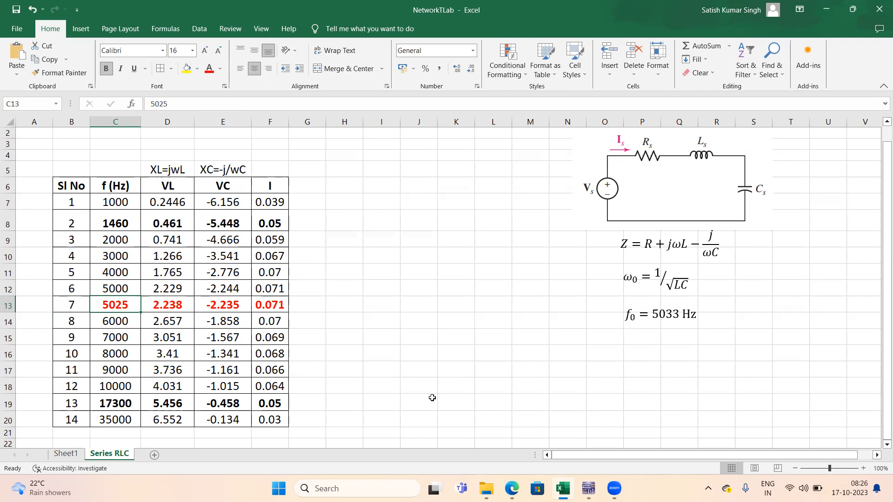
mouse_move(572, 487)
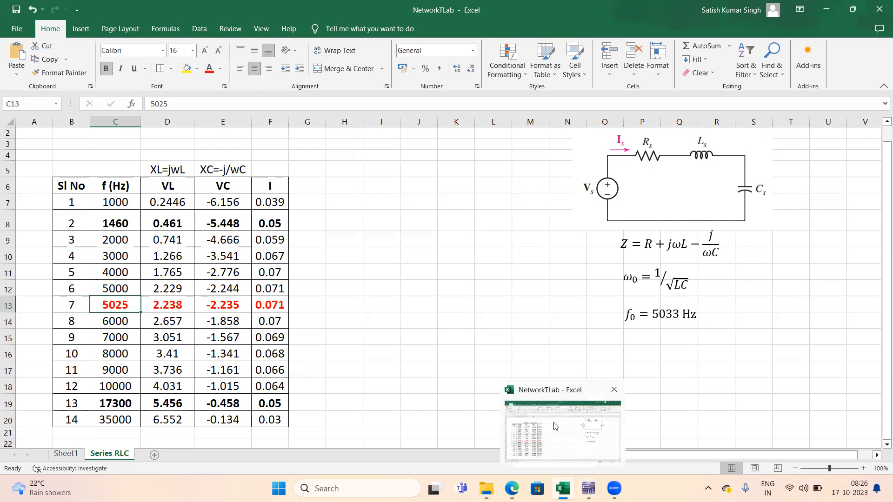
left_click(588, 489)
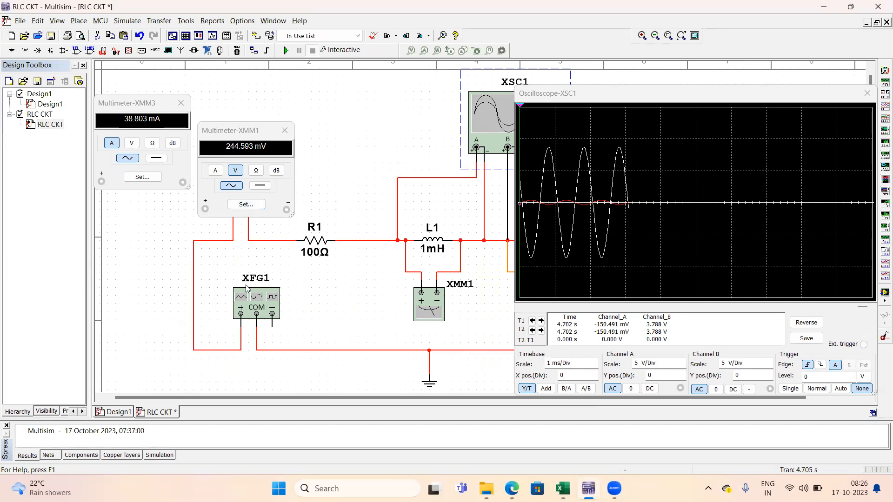
Set function generator XFG1 to the 5025 Hz test frequency, in kHz, and run the simulation.
double_click(245, 296)
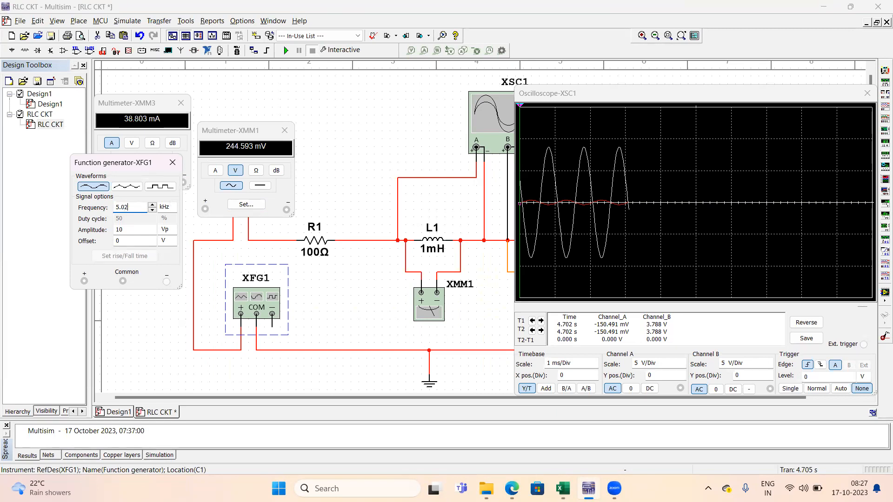
left_click(173, 162)
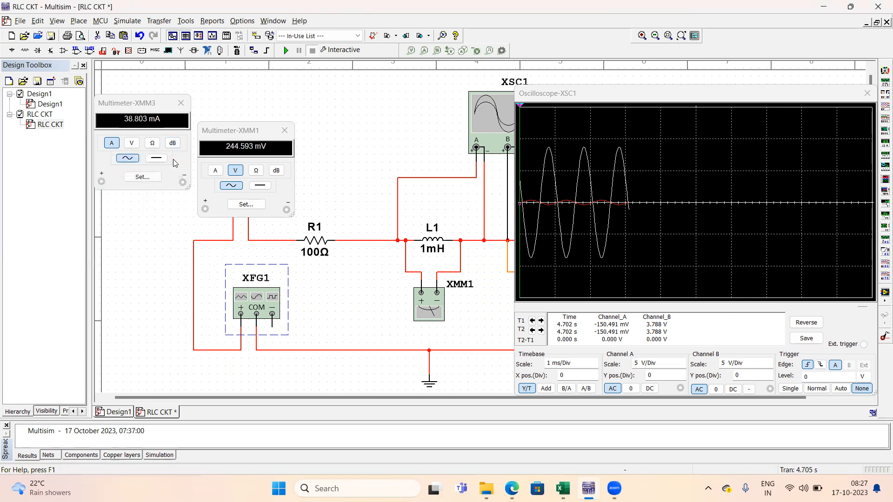
left_click(287, 52)
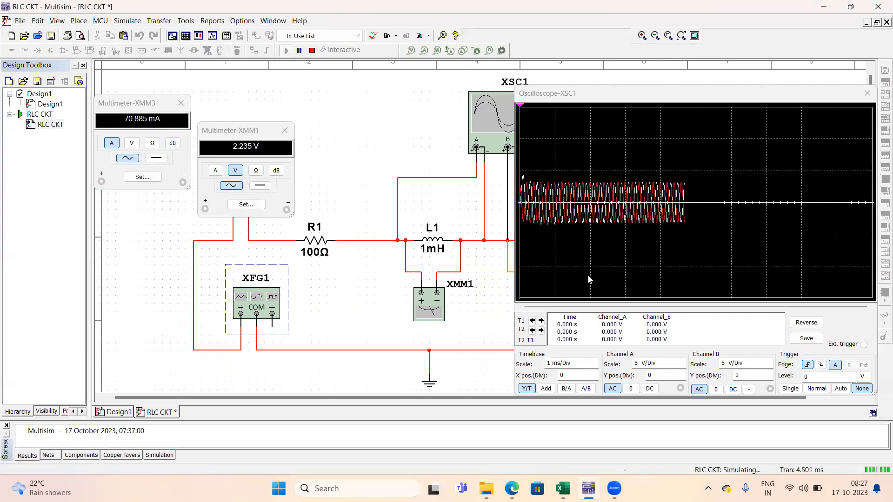
Set the oscilloscope timebase to 100 us/Div and bring its display to the middle of the schematic.
left_click(581, 366)
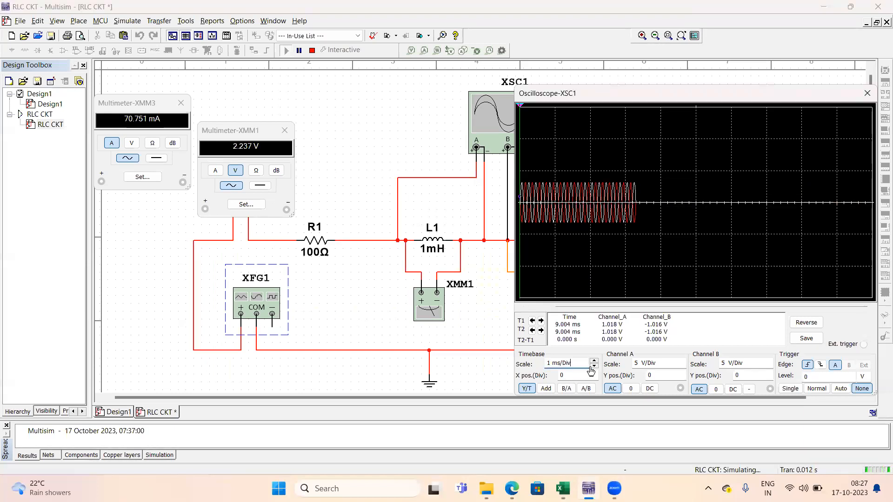
left_click(594, 369)
left_click(594, 369)
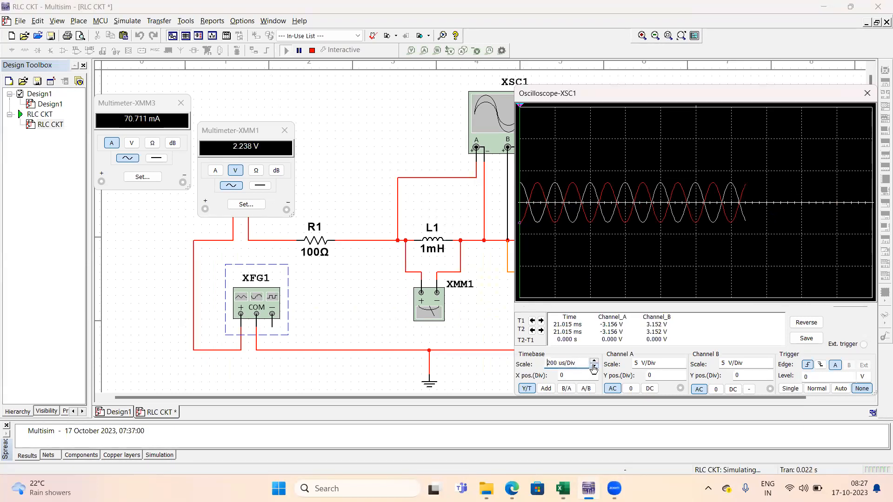
left_click(593, 369)
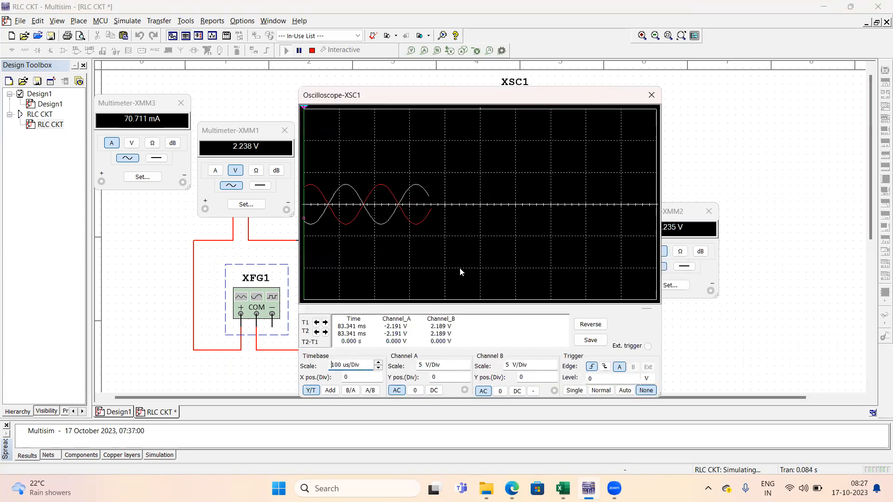
Pause the simulation and set the oscilloscope to 2 V/Div on Channels A and B with a 50 us/Div timebase.
left_click(307, 51)
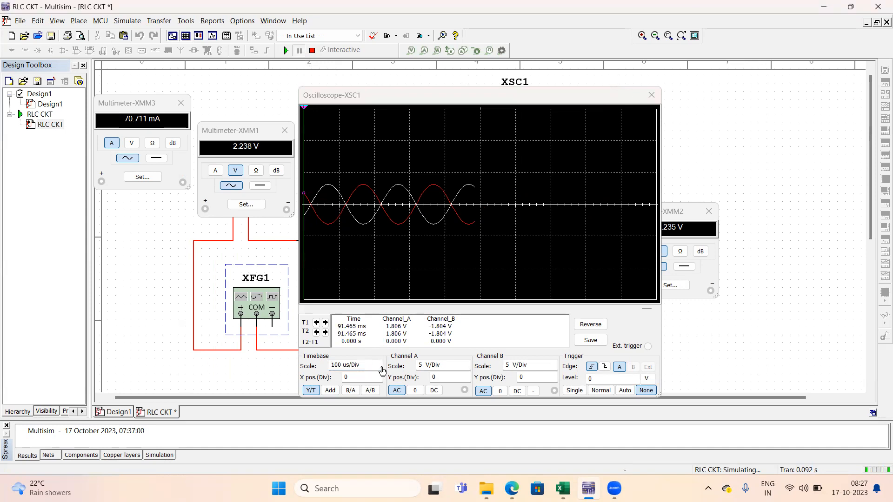
left_click(459, 366)
left_click(466, 371)
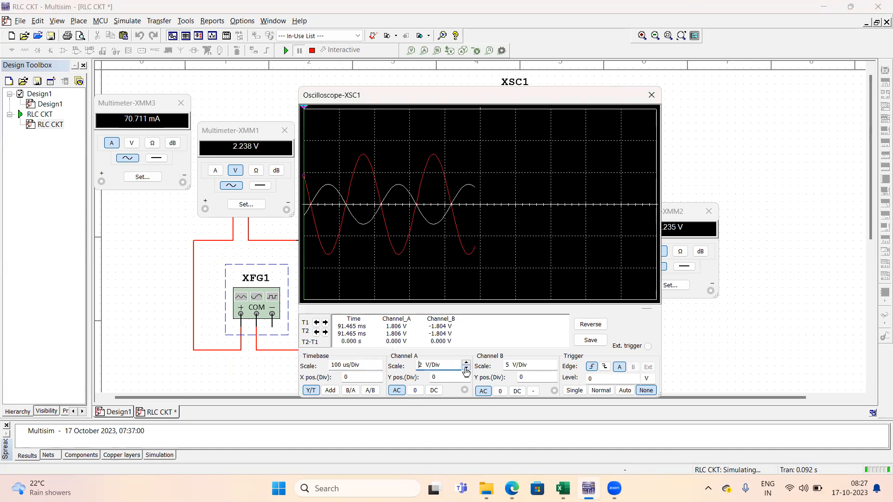
left_click(555, 370)
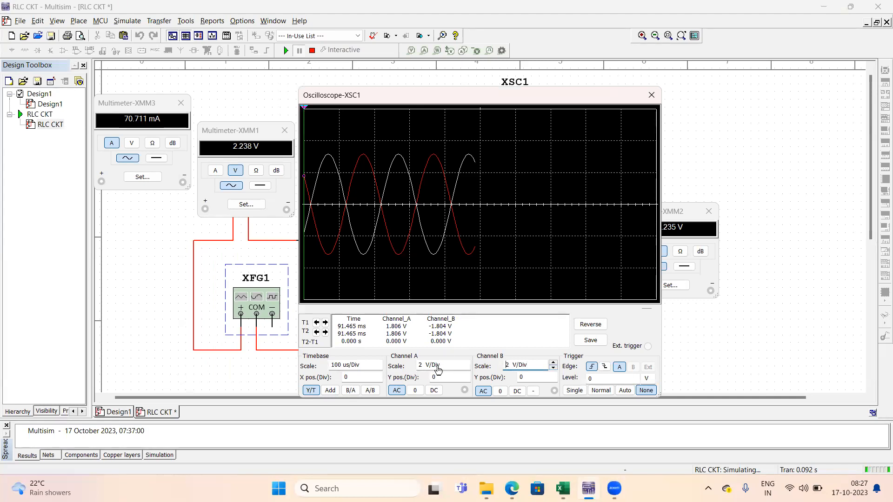
left_click(370, 370)
left_click(378, 368)
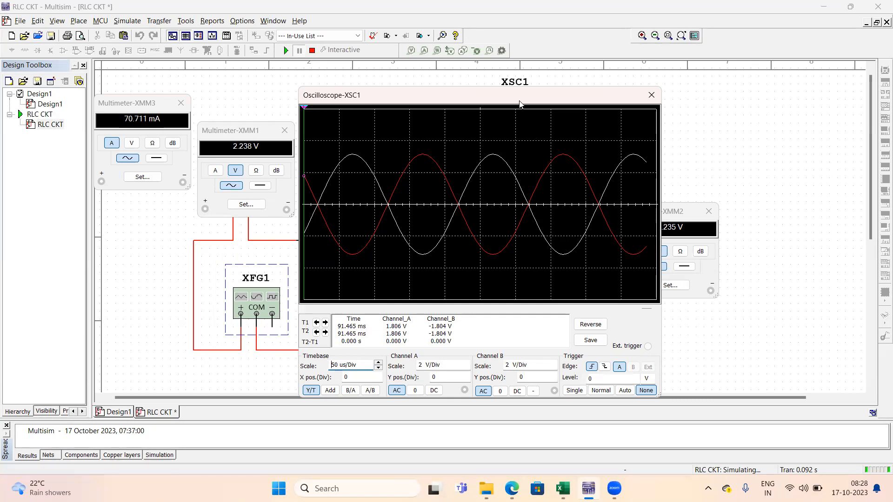
Compare the amplitude and phase of the inductor and capacitor waveforms alongside the circuit, and close the oscilloscope.
left_click_drag(517, 103, 684, 99)
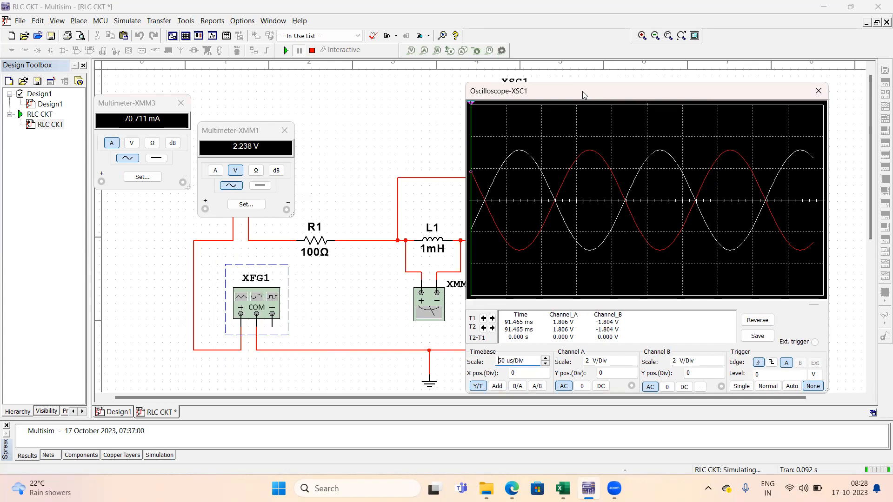
left_click_drag(582, 91, 659, 93)
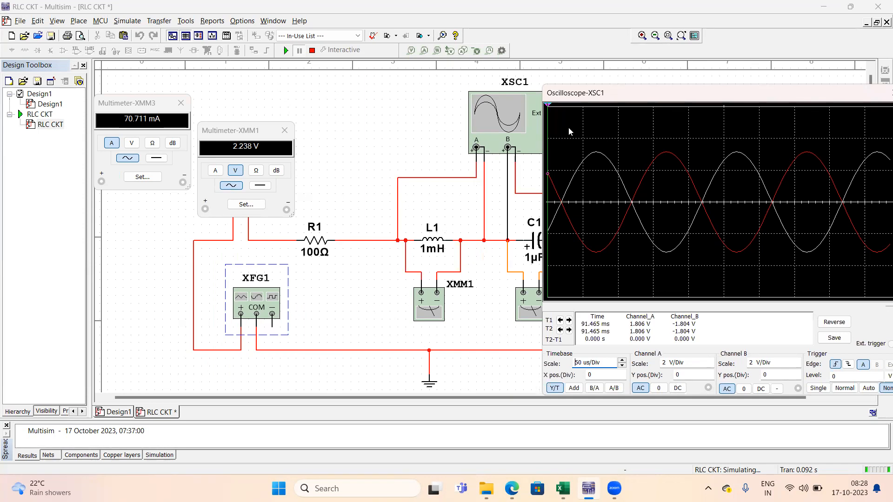
left_click_drag(568, 93, 459, 83)
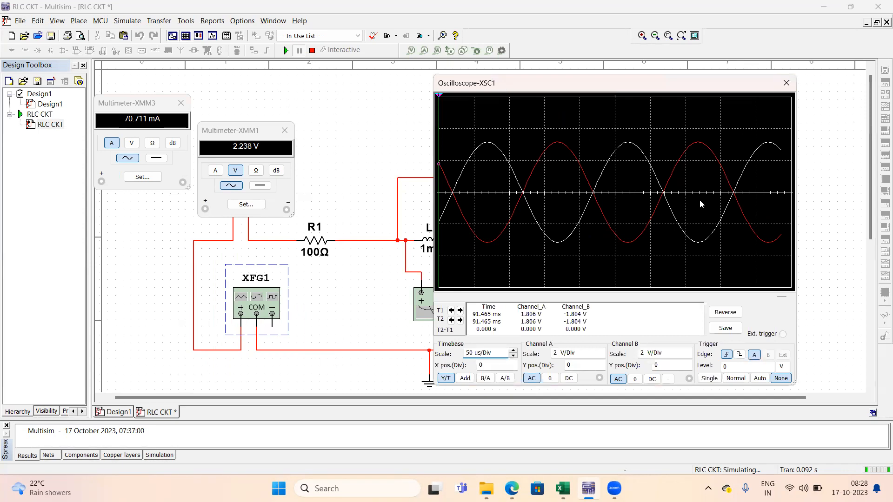
left_click(786, 83)
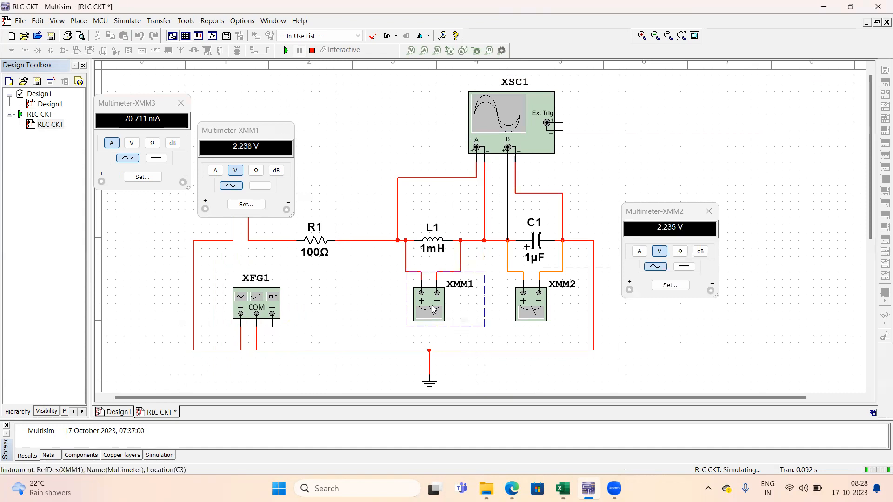
Move the XMM1 multimeter readout below R1, and compare the inductor voltage on XMM1 with the capacitor voltage on XMM2.
double_click(432, 309)
double_click(432, 309)
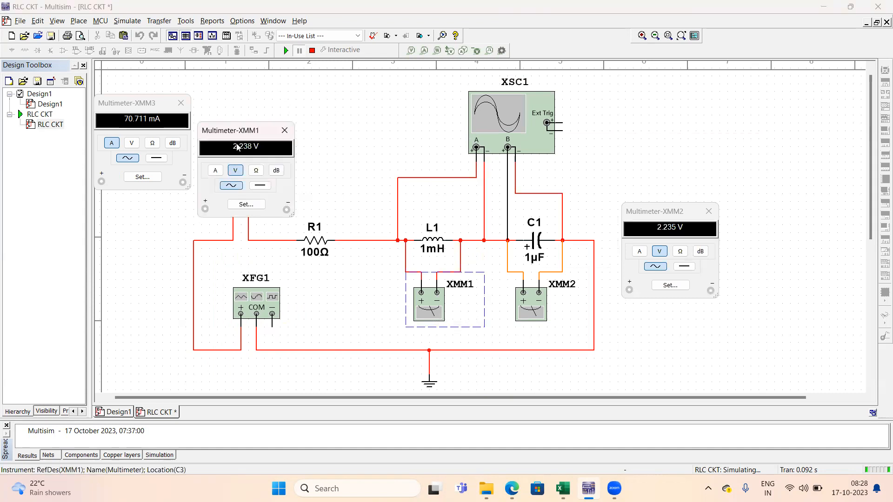
left_click_drag(243, 136, 325, 271)
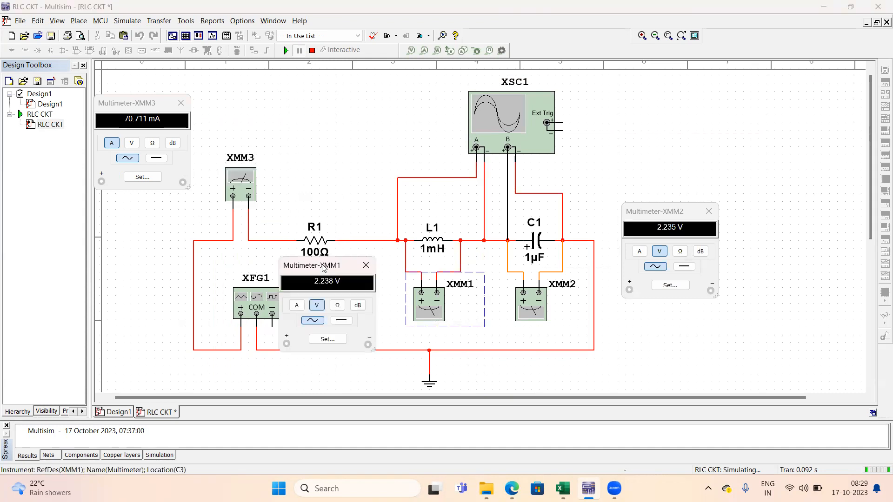
left_click(670, 216)
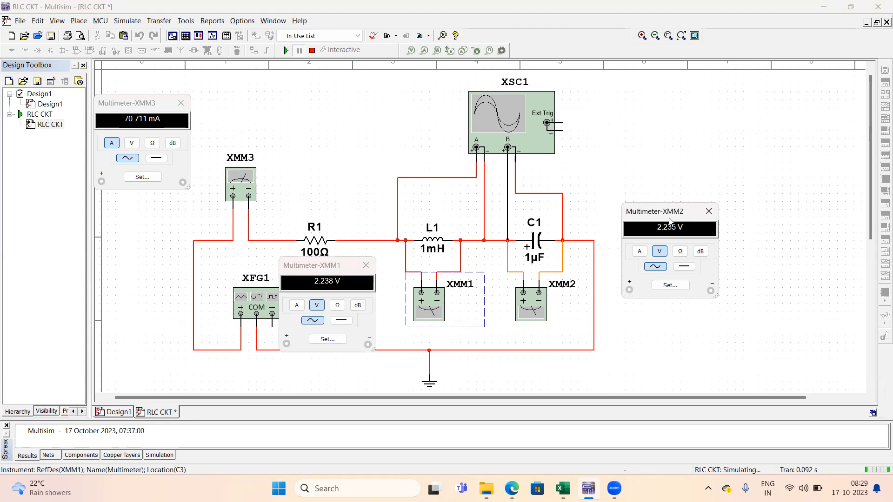
Move the XMM2 multimeter readout lower, and set the frequency of serial number 7 in the Excel results table to 5020.
left_click_drag(671, 216, 675, 256)
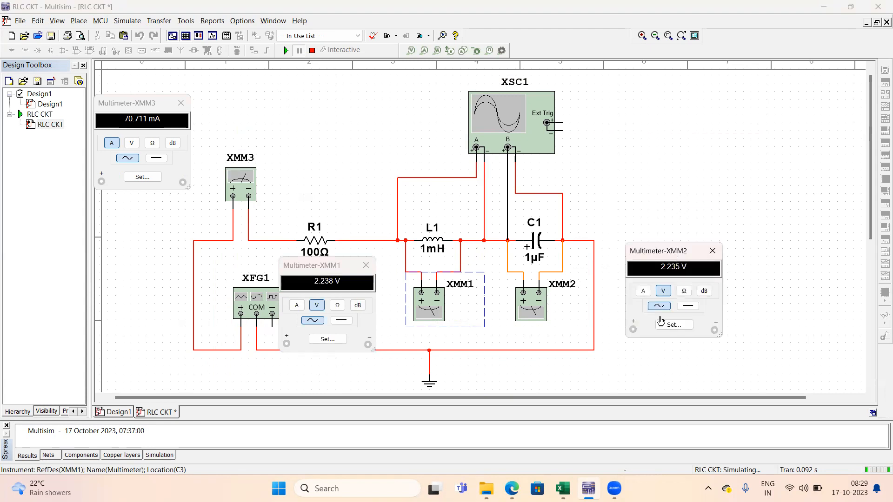
left_click(563, 489)
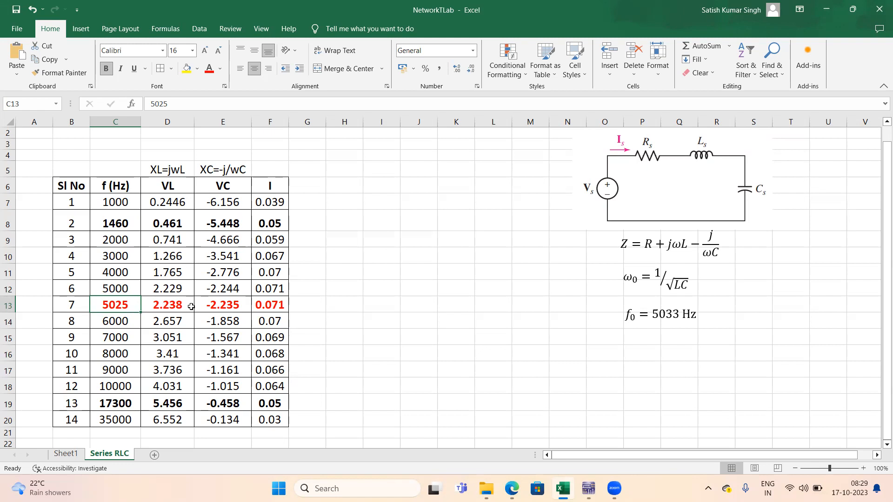
double_click(131, 305)
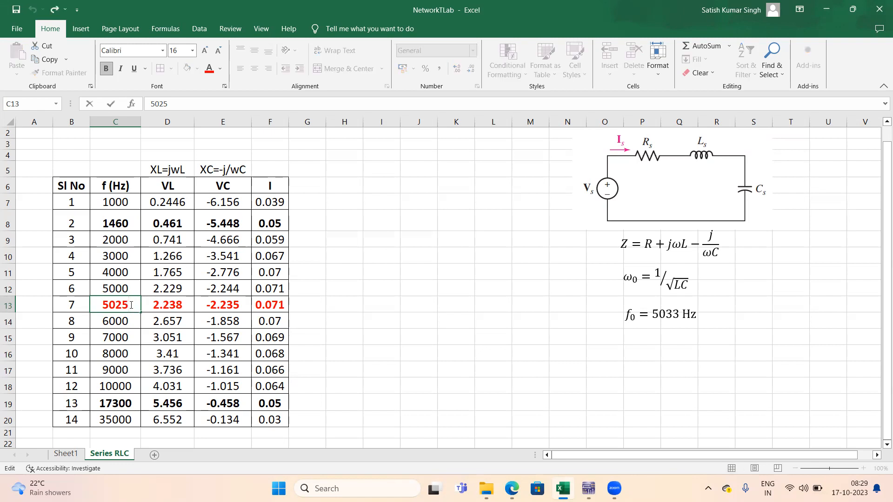
key("BackSpace")
type("0")
left_click(408, 317)
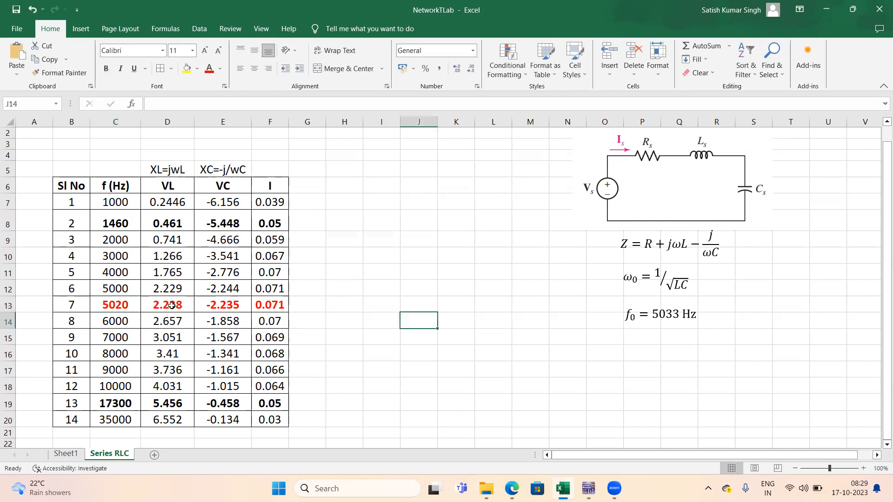
Compare the VL, VC and I entries of the 5020 Hz row in Excel with the multimeter readouts in Multisim.
left_click(222, 305)
left_click(176, 304)
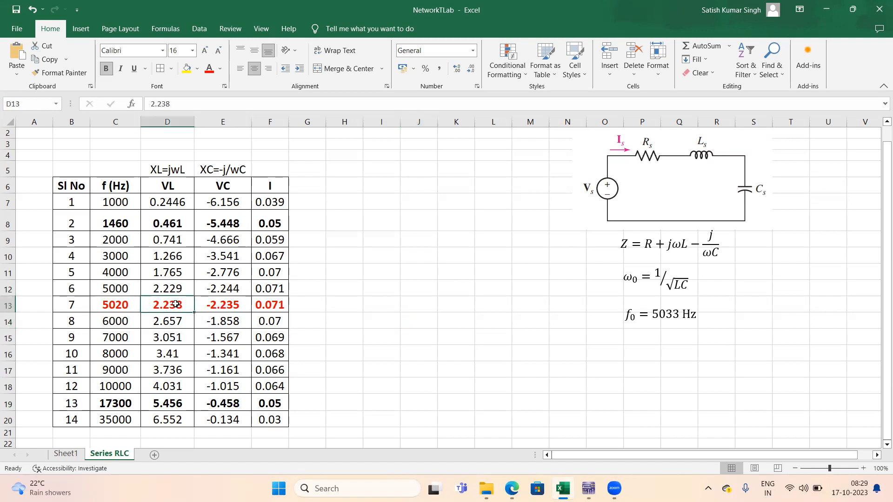
left_click(205, 305)
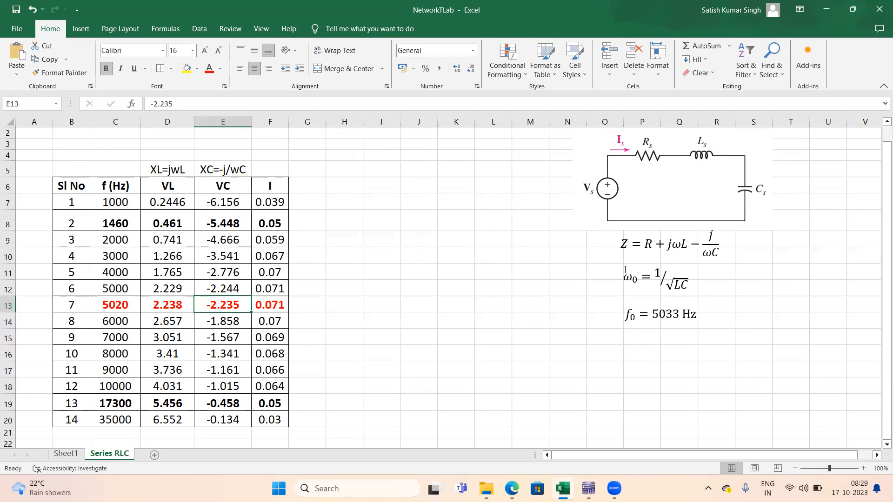
left_click(281, 307)
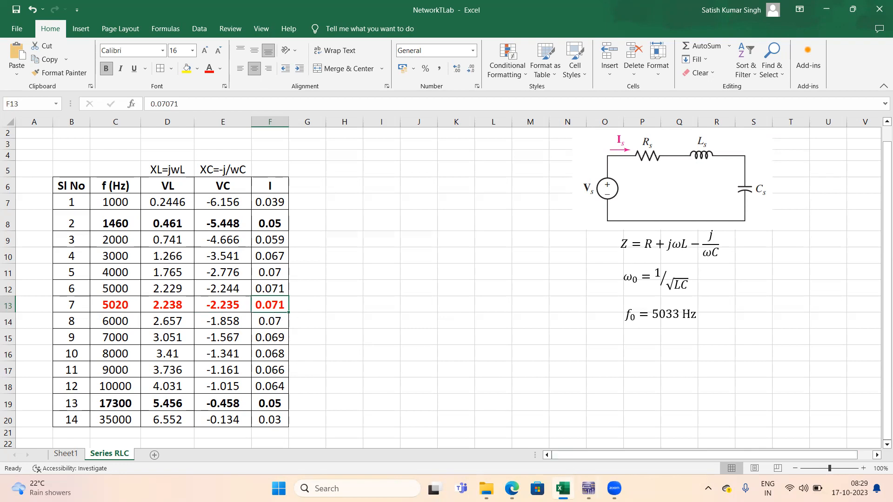
mouse_move(581, 487)
left_click(581, 461)
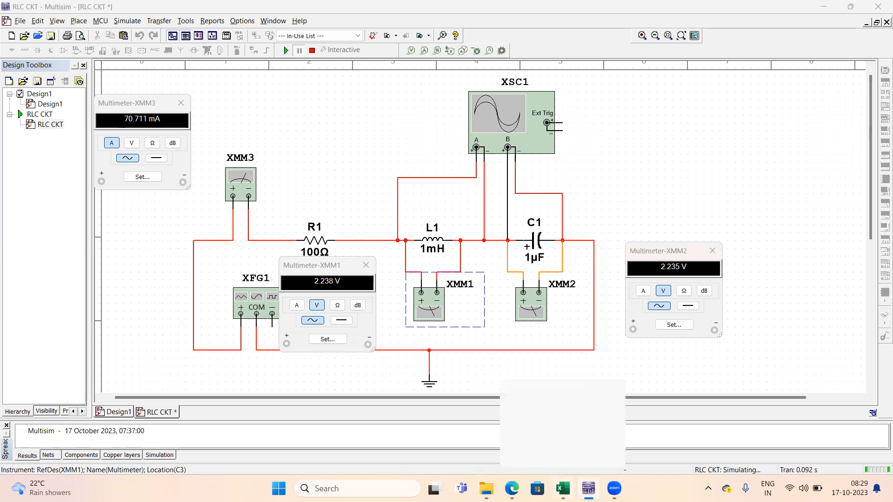
left_click(563, 488)
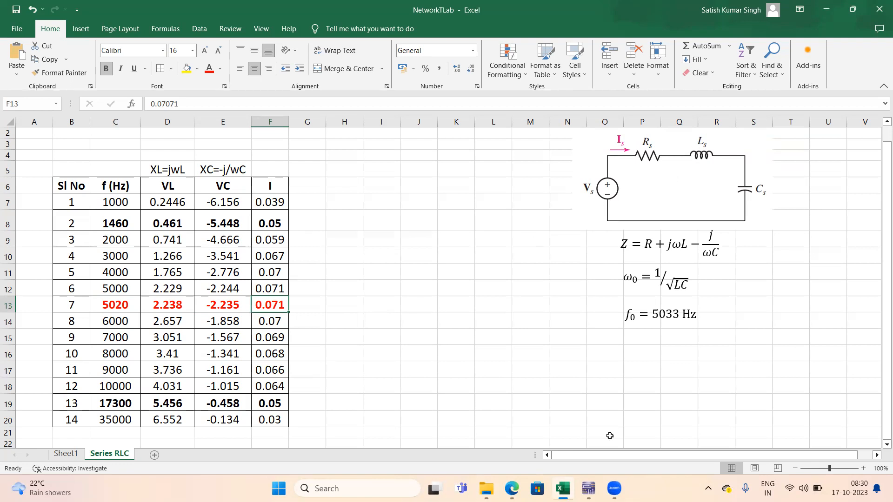
left_click(588, 488)
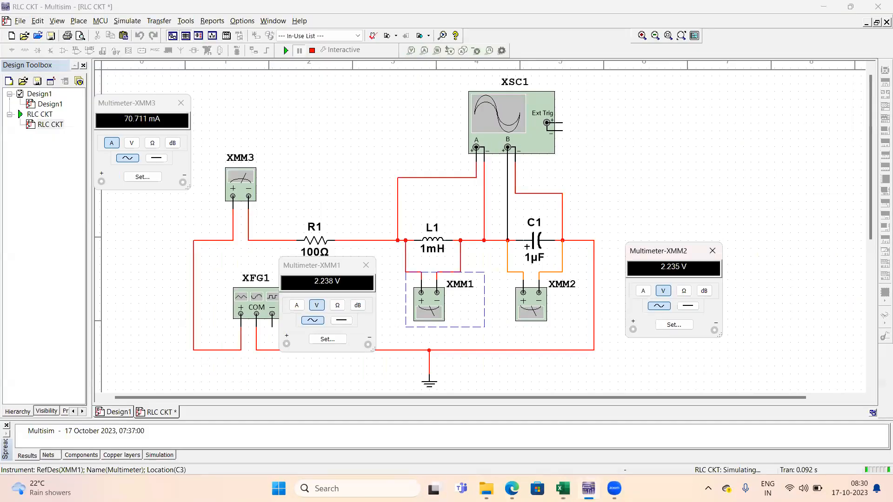
left_click(588, 488)
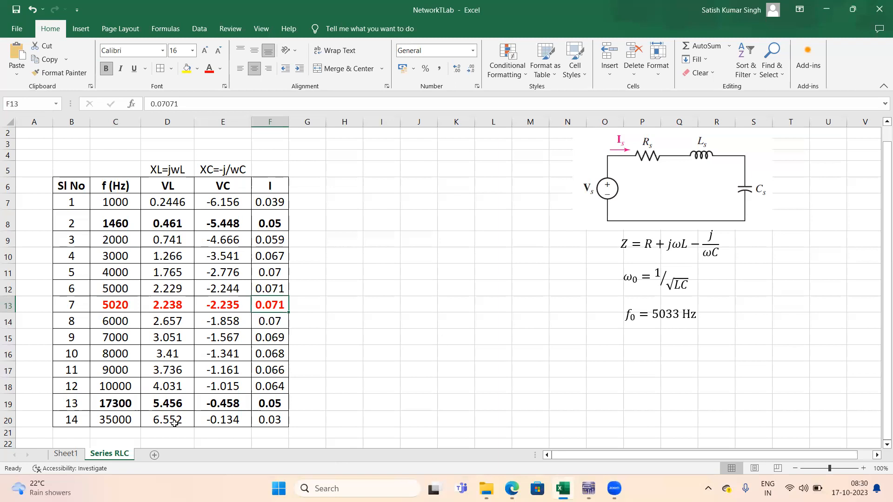
Locate the 9000 Hz row in the Excel table, and rerun the Multisim simulation with function generator XFG1 at 9 kHz.
left_click(74, 357)
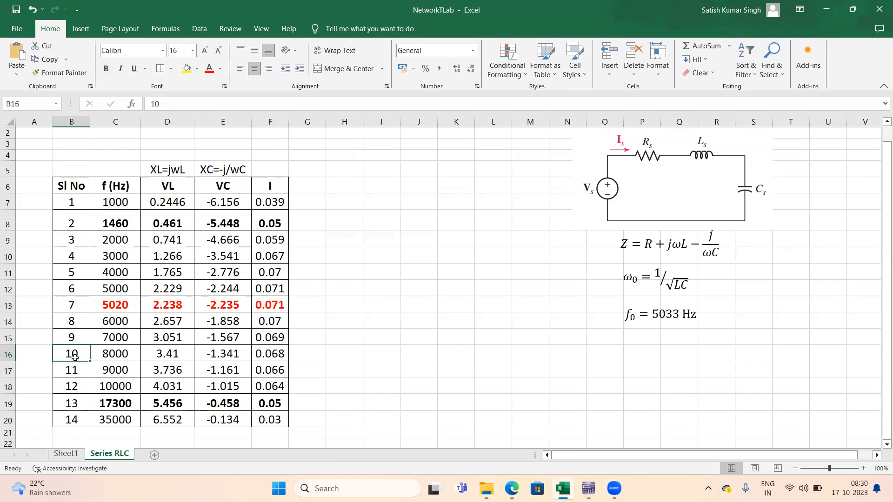
left_click(77, 371)
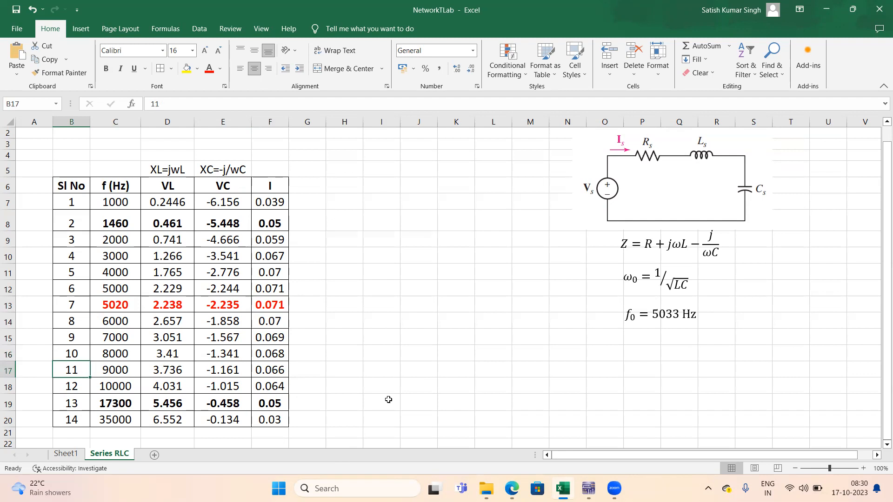
left_click(588, 488)
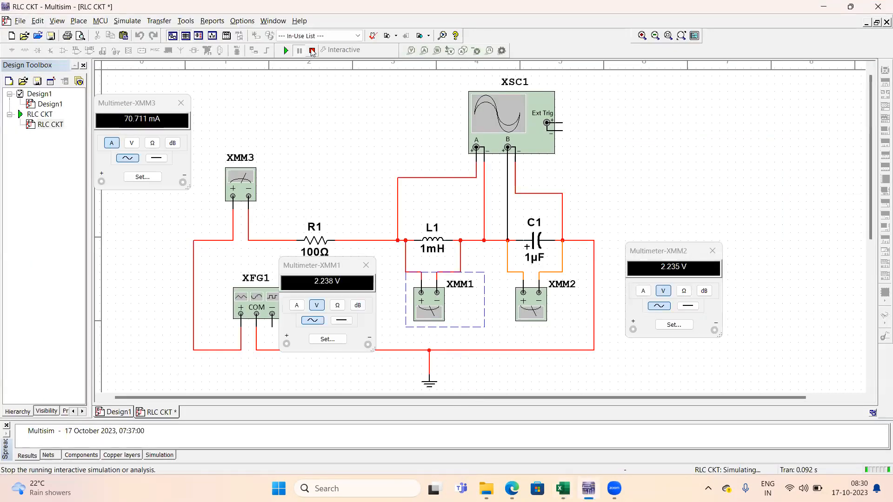
left_click(312, 51)
double_click(237, 314)
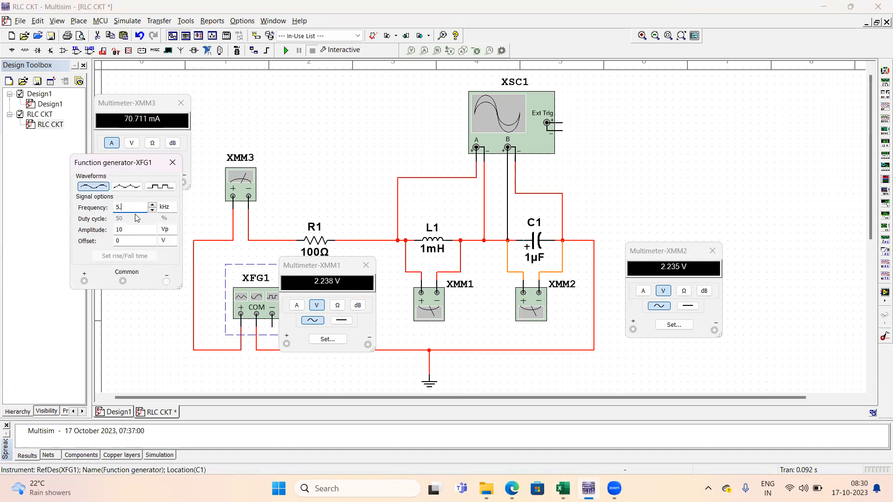
type("9")
left_click(173, 162)
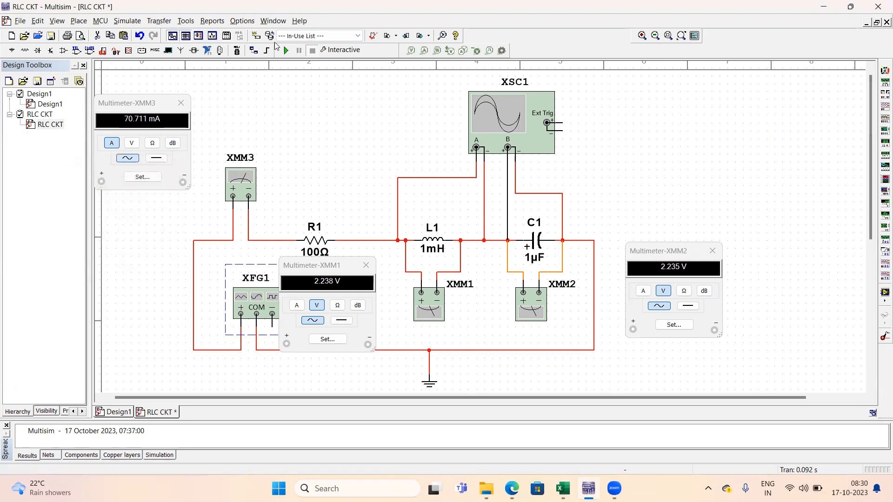
left_click(285, 50)
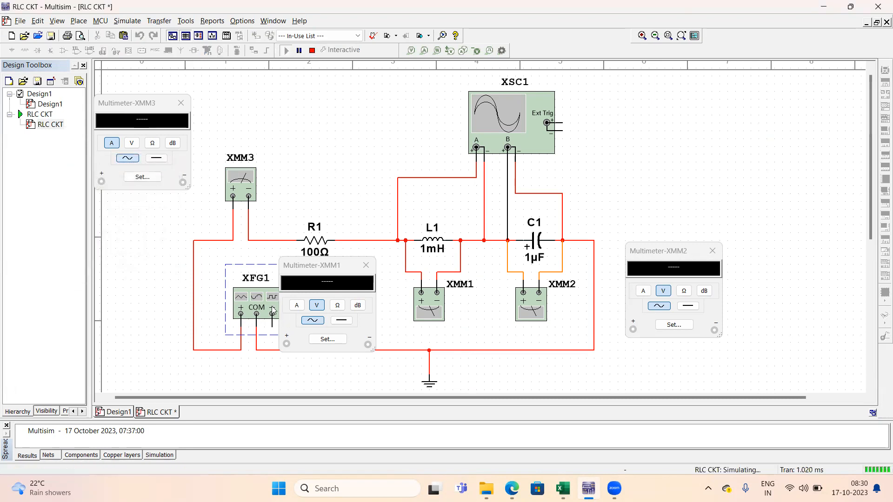
Inspect the inductor and capacitor waveforms on oscilloscope XSC1, close it and stop the simulation.
double_click(512, 123)
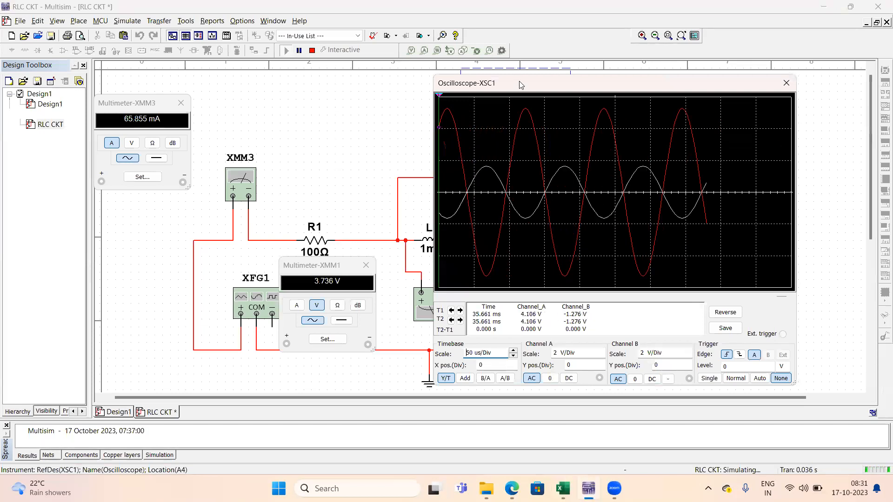
left_click_drag(530, 85, 570, 88)
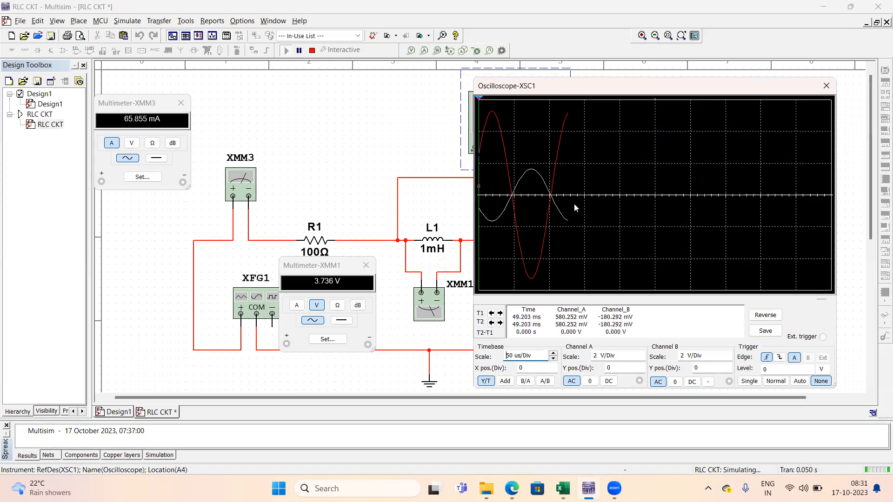
left_click(826, 87)
left_click(312, 52)
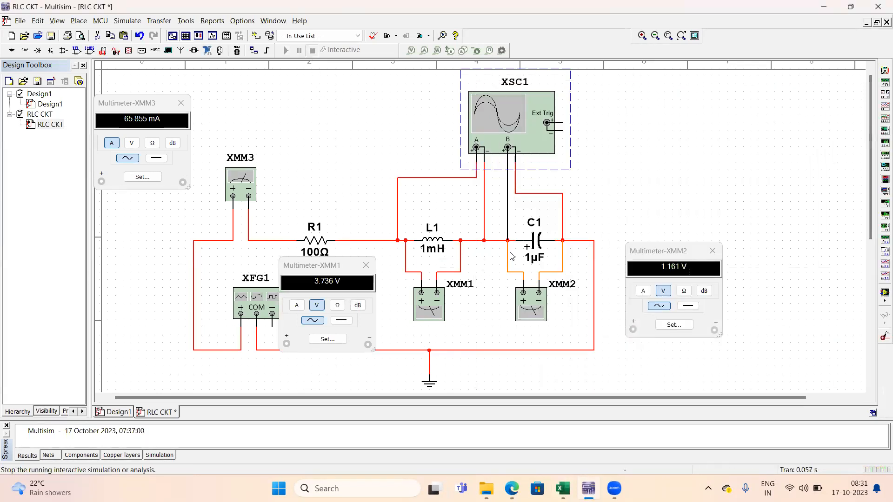
Switch to the Excel results table and review its VL, VC and I columns across the frequencies.
left_click(562, 489)
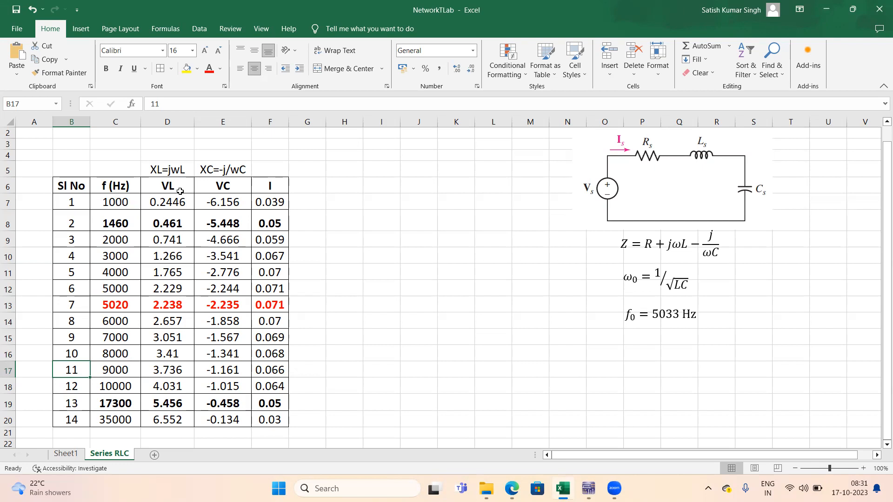
left_click(225, 183)
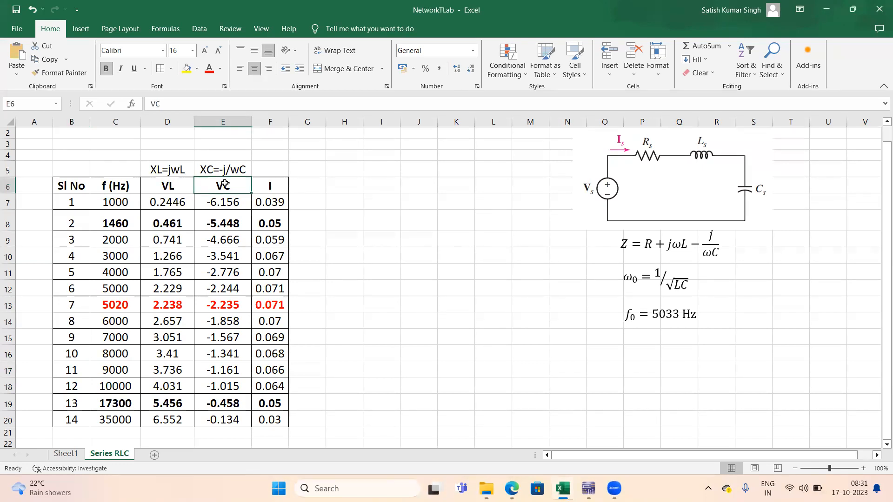
left_click(164, 187)
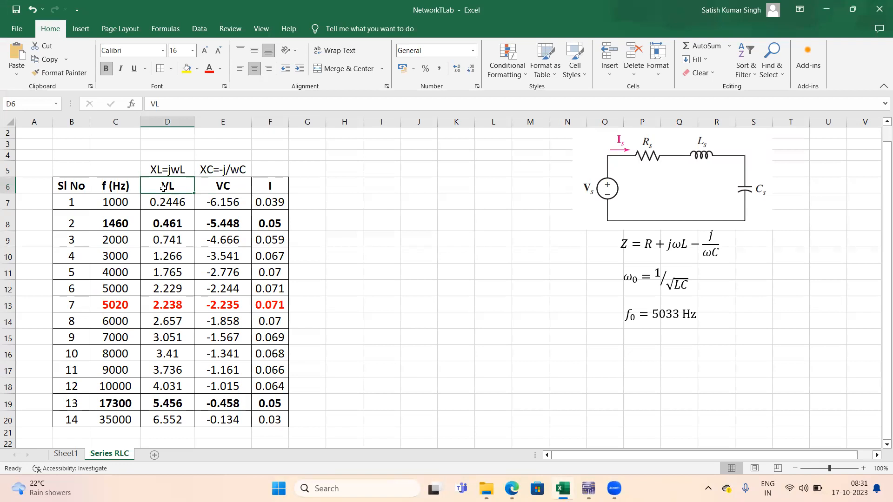
left_click(215, 187)
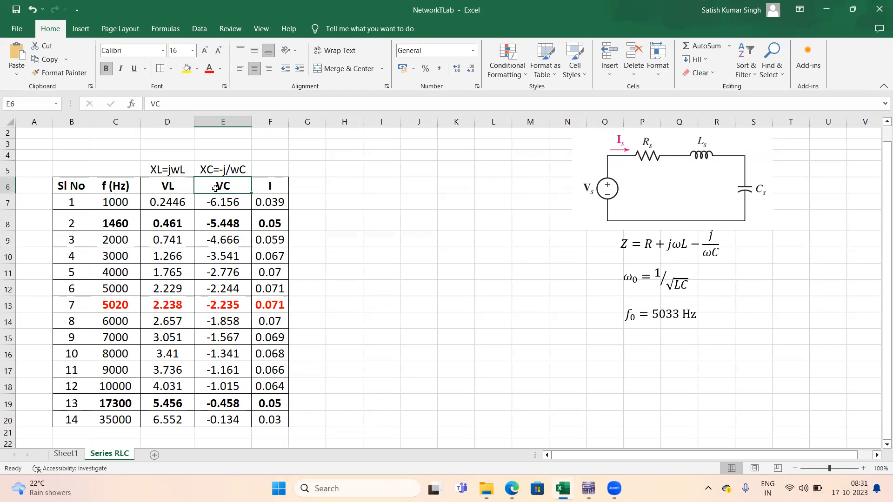
left_click(273, 187)
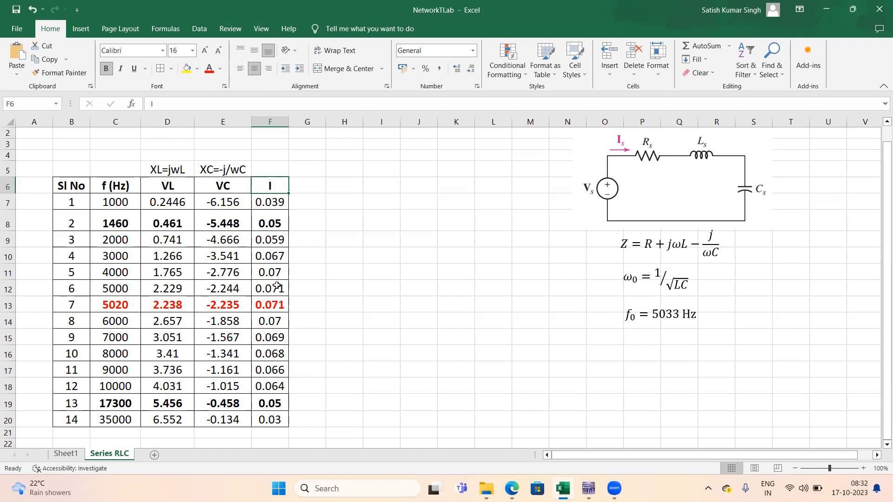
Plot current I against frequency for all 14 rows as a scatter chart with smooth lines and markers, and place it beside the table.
left_click(272, 203)
left_click_drag(272, 203, 271, 416)
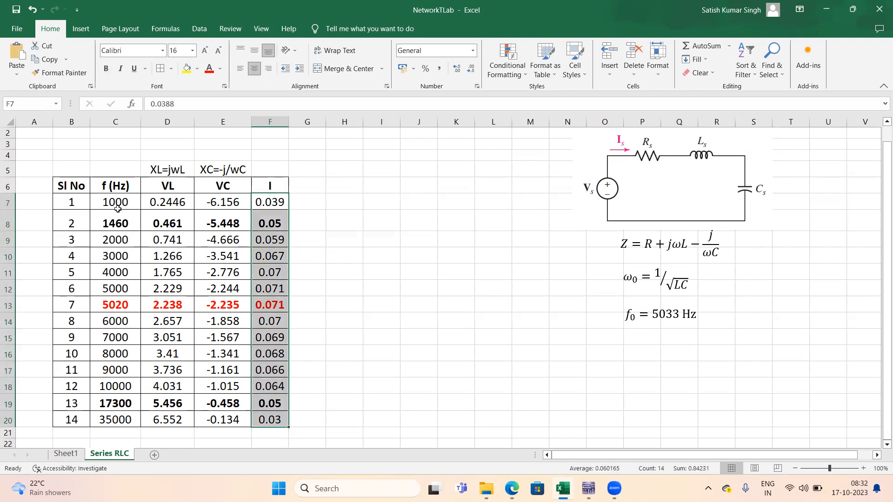
left_click_drag(117, 204, 125, 419)
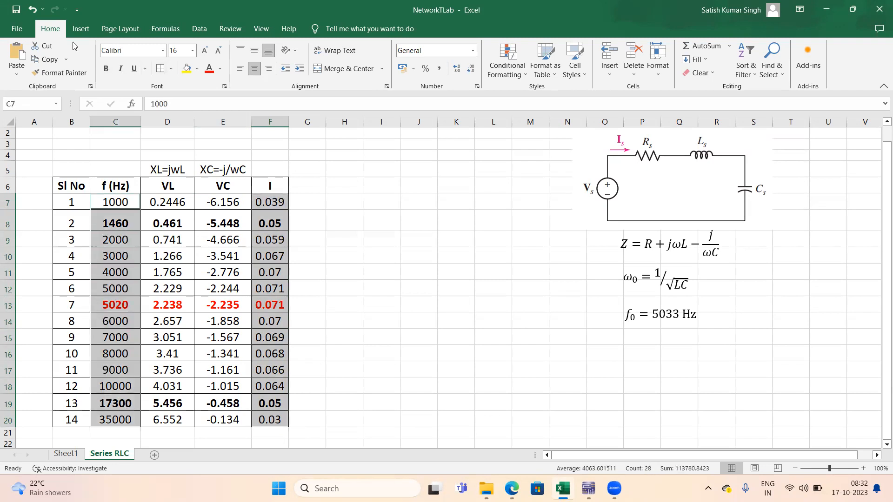
left_click(80, 29)
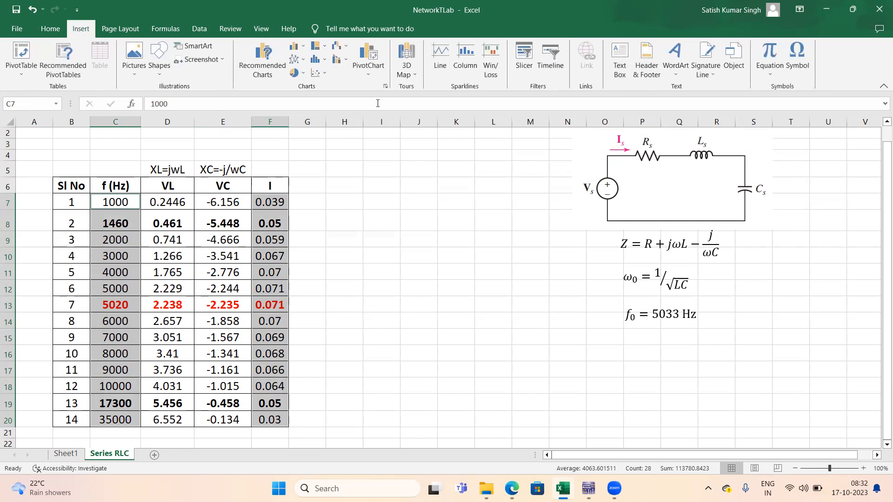
left_click(327, 77)
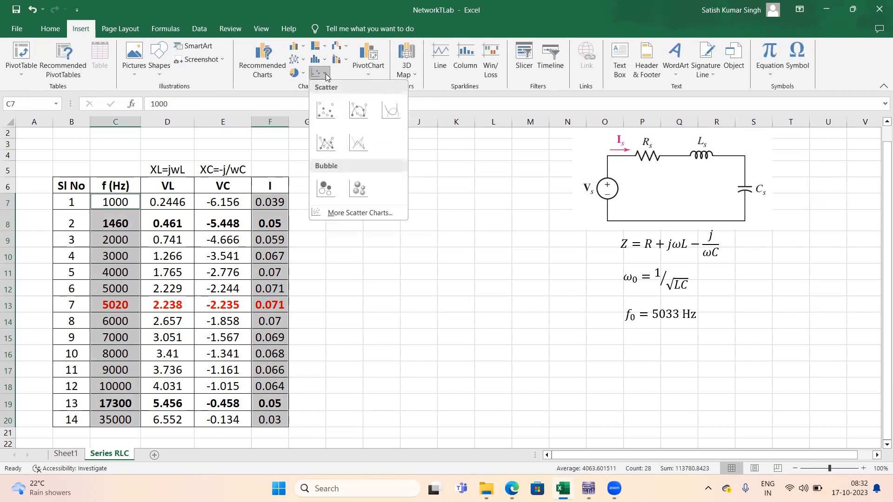
left_click(358, 111)
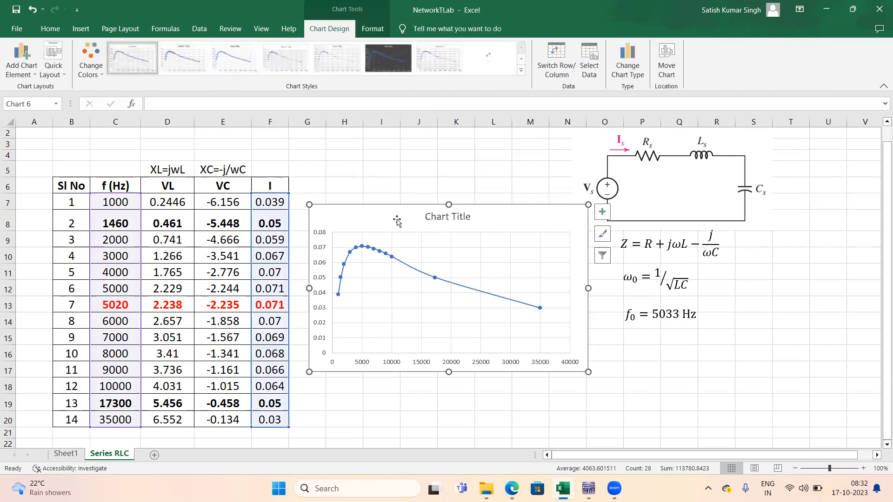
left_click_drag(392, 213, 385, 201)
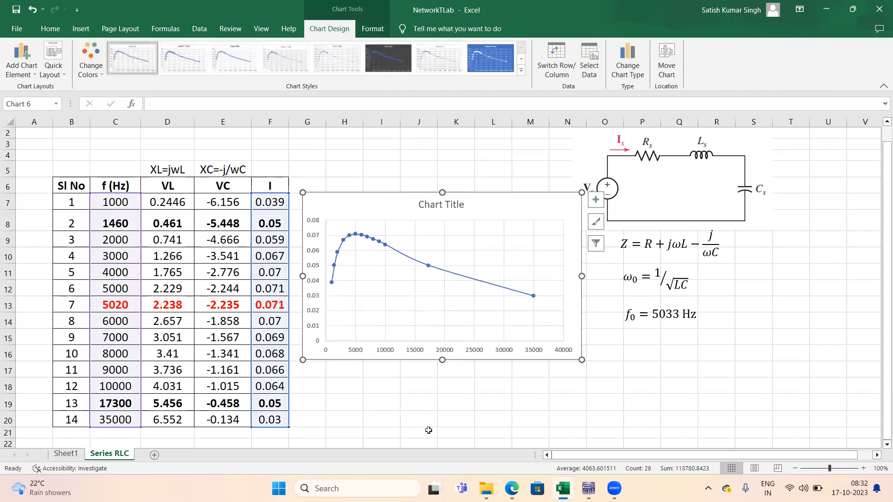
left_click_drag(373, 341, 357, 354)
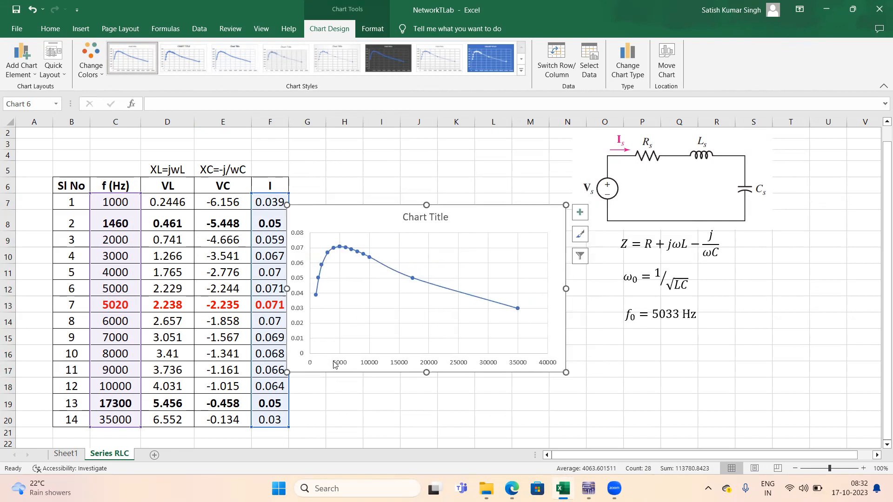
Format the chart's horizontal frequency axis with a logarithmic scale of base 10.
right_click(337, 365)
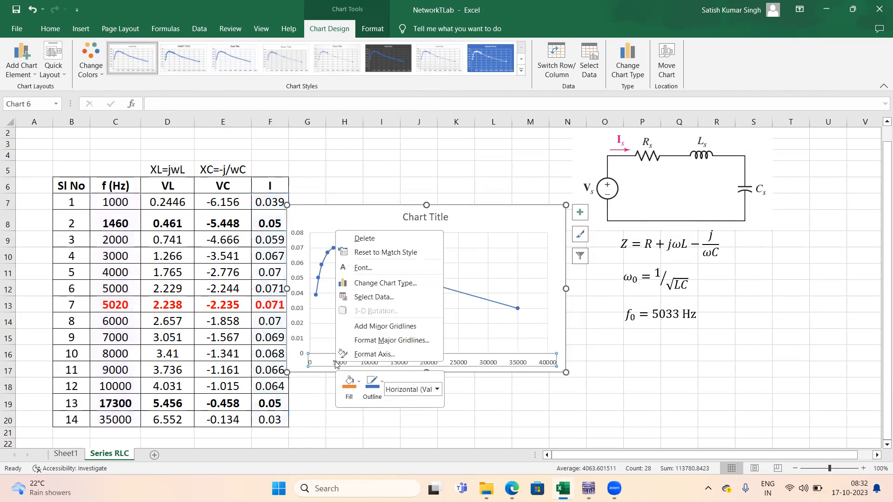
left_click(373, 354)
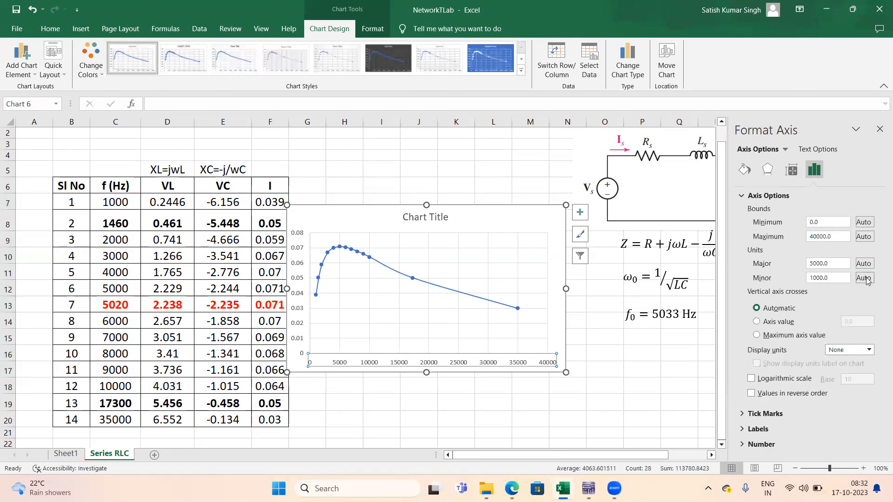
left_click(751, 379)
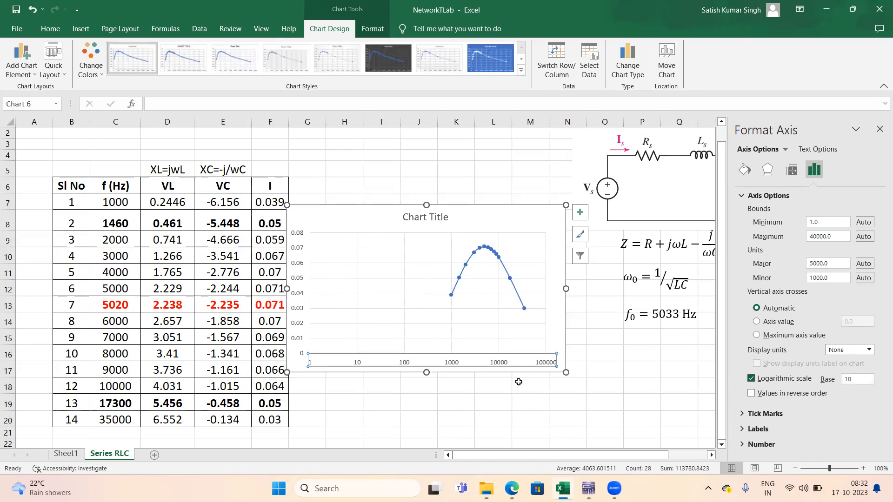
Close the axis formatting settings and move the chart slightly away from the table to uncover the I column.
left_click(879, 129)
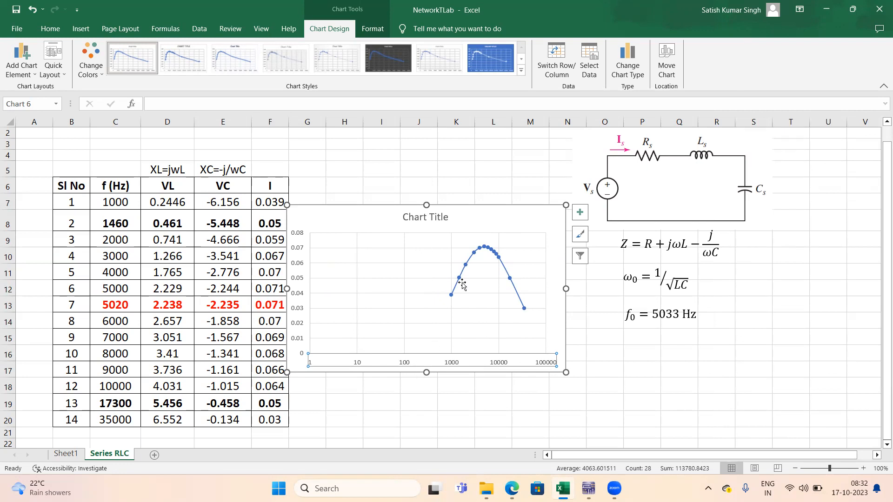
mouse_move(485, 250)
left_click_drag(372, 212, 397, 227)
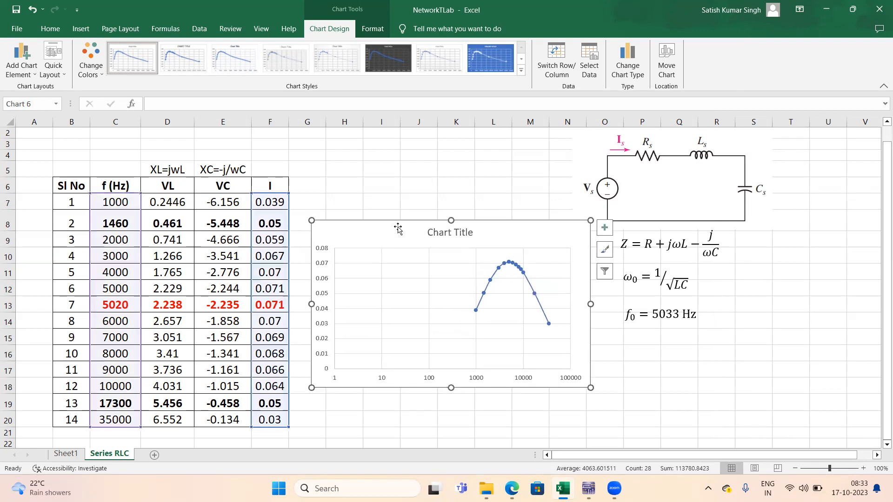
Look up the half-power frequency and bandwidth expressions in the circuit analysis textbook PDF in Edge, and return to the Excel sheet.
mouse_move(490, 287)
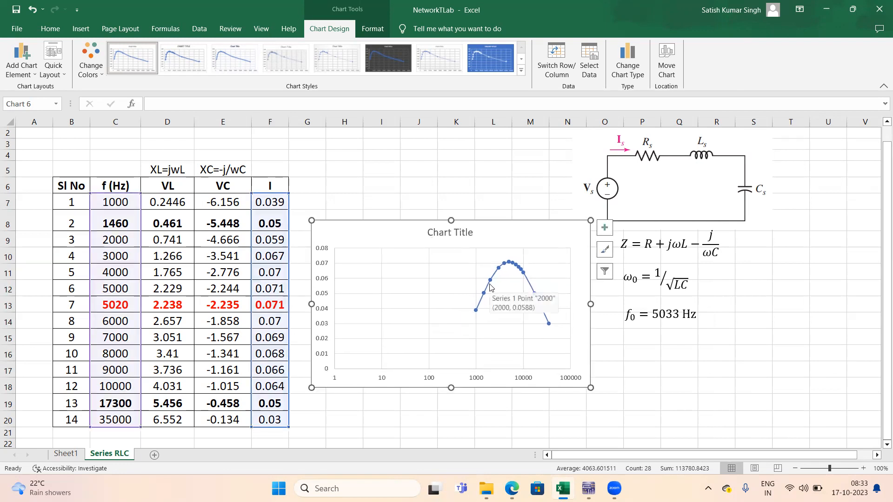
left_click(512, 488)
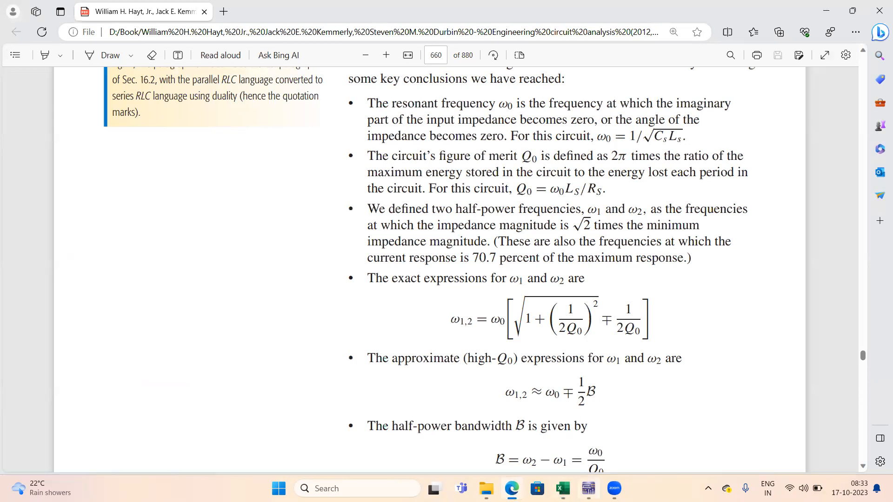
left_click(563, 488)
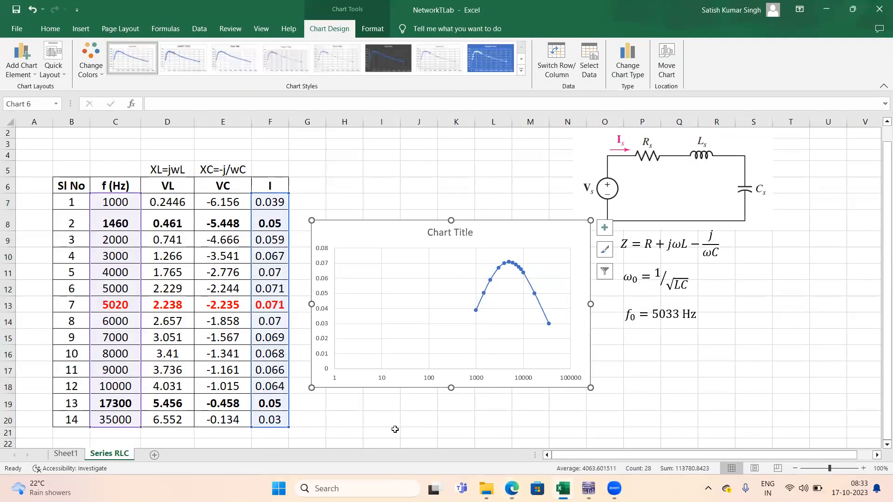
left_click(423, 423)
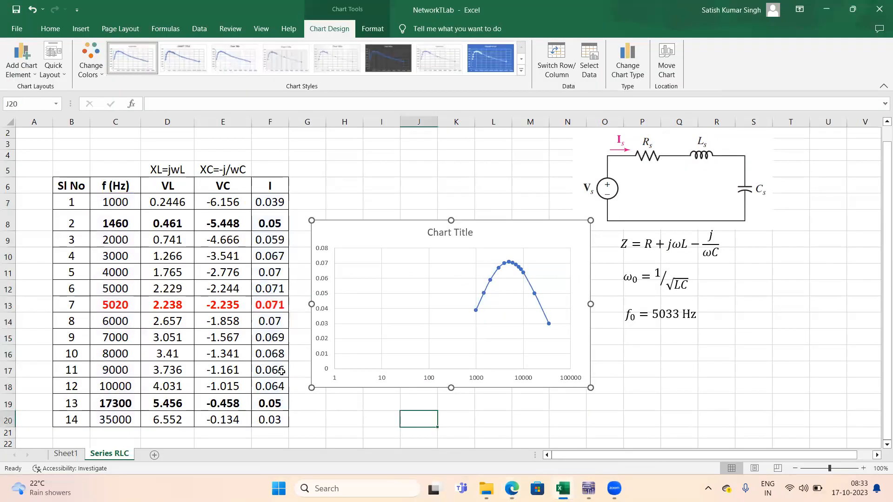
Compare the frequency and current cells of the 5020 Hz resonance row with those of the 1460 Hz and 17300 Hz rows.
left_click(111, 306)
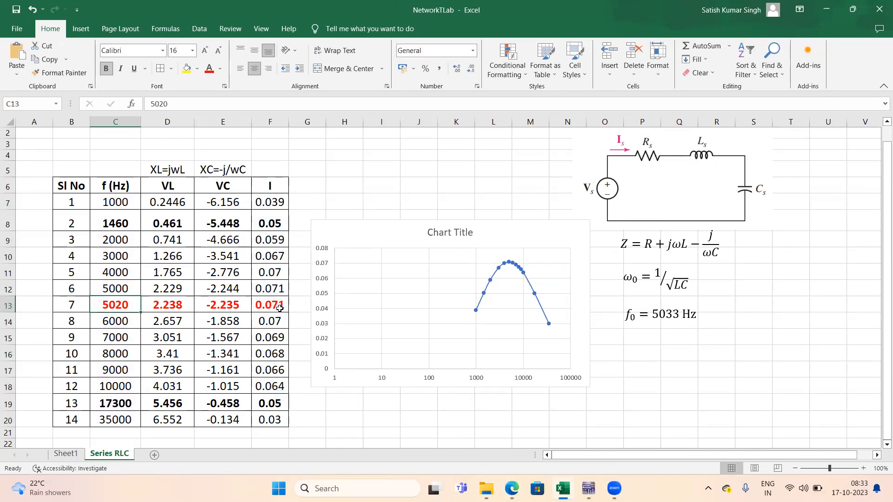
left_click(113, 223)
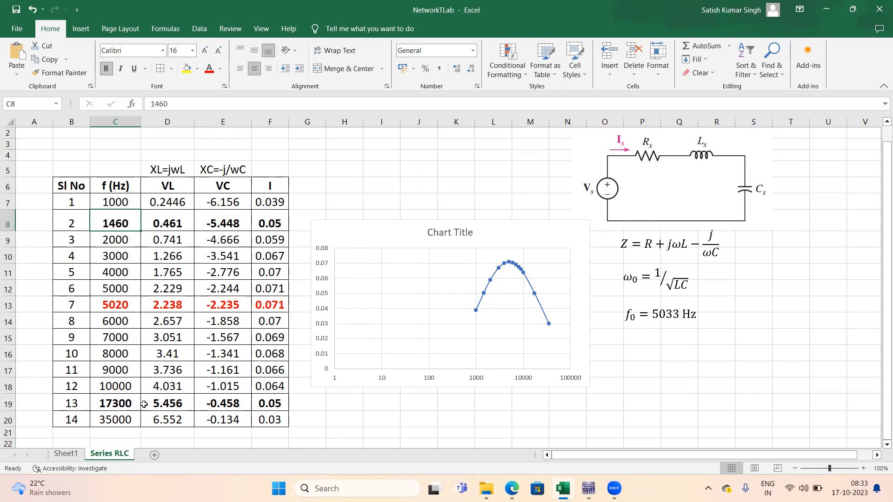
left_click(127, 406)
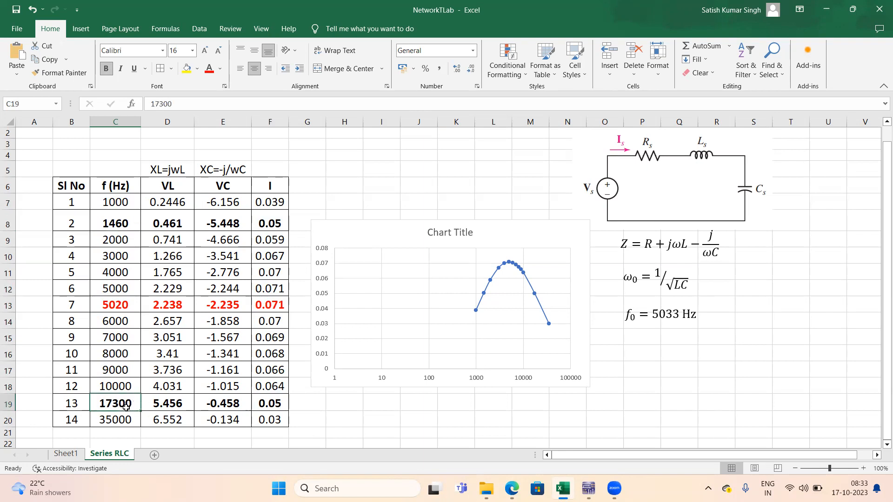
left_click(121, 224)
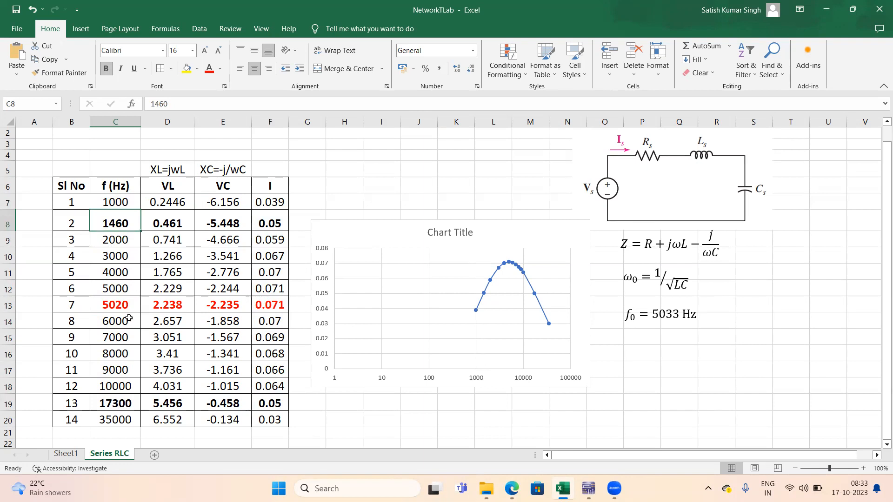
left_click(275, 223)
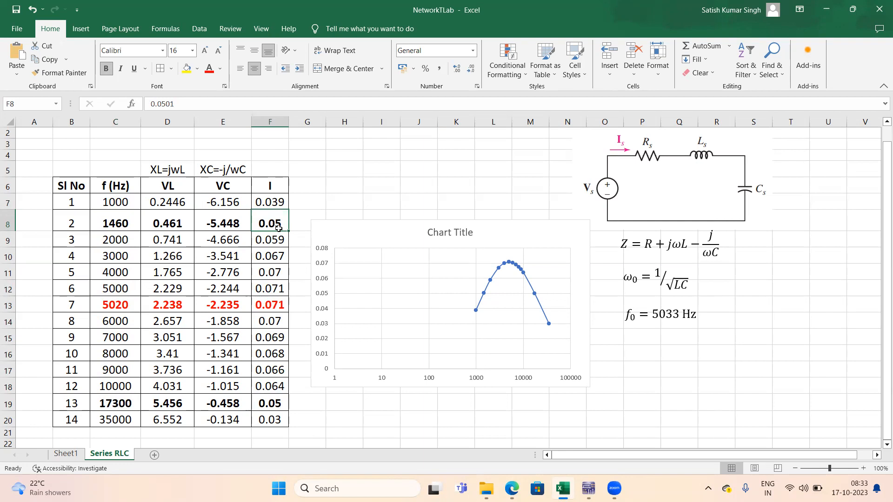
left_click(278, 305)
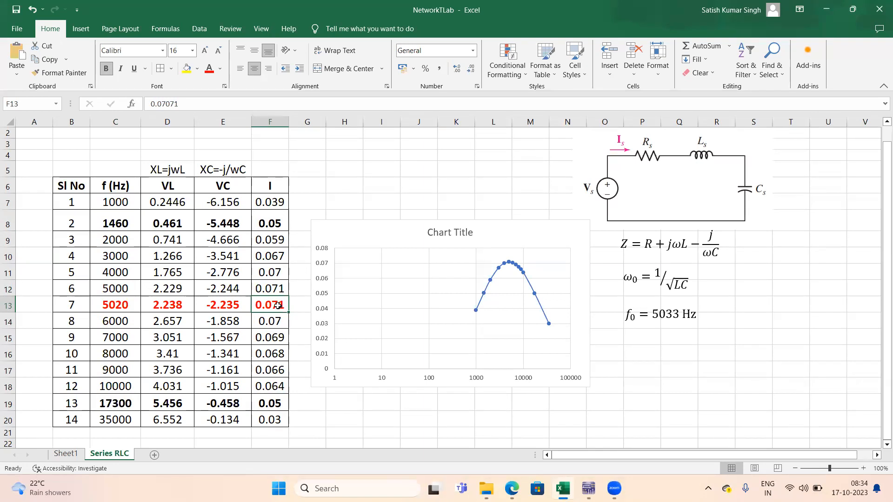
left_click(274, 223)
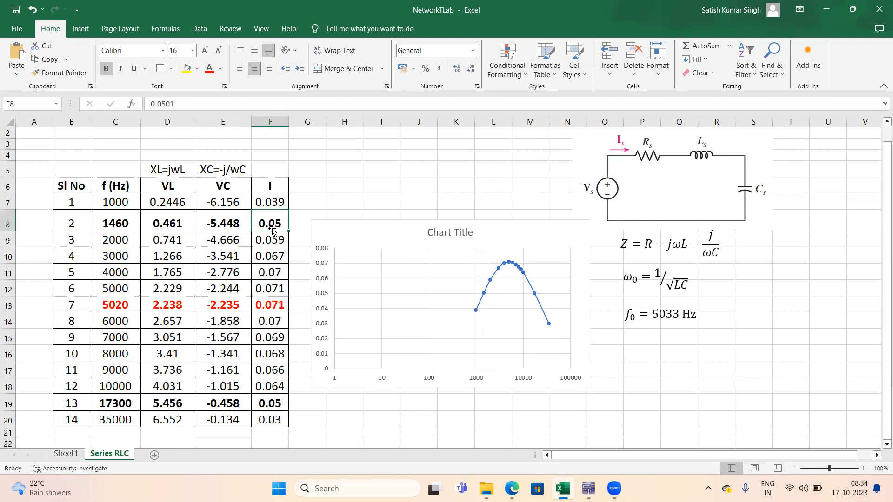
left_click(277, 306)
left_click(272, 404)
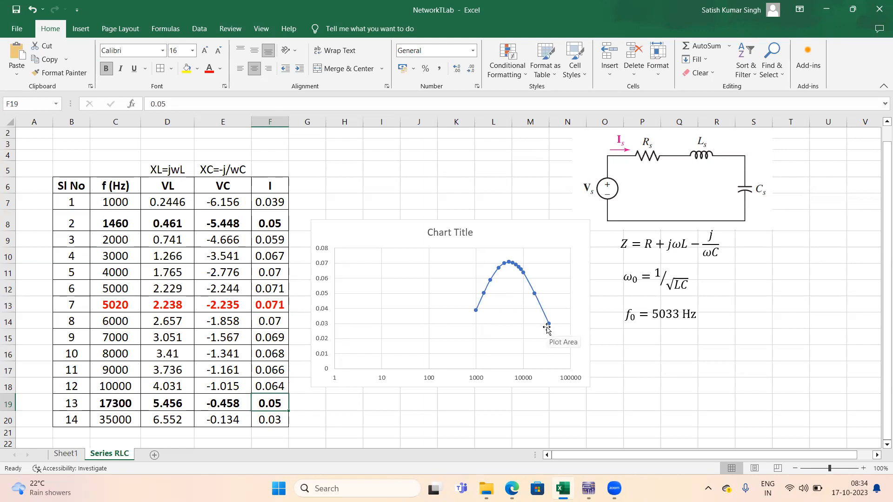
Move the current-frequency chart slightly up and closer to the results table, and deselect it.
left_click_drag(510, 232, 507, 226)
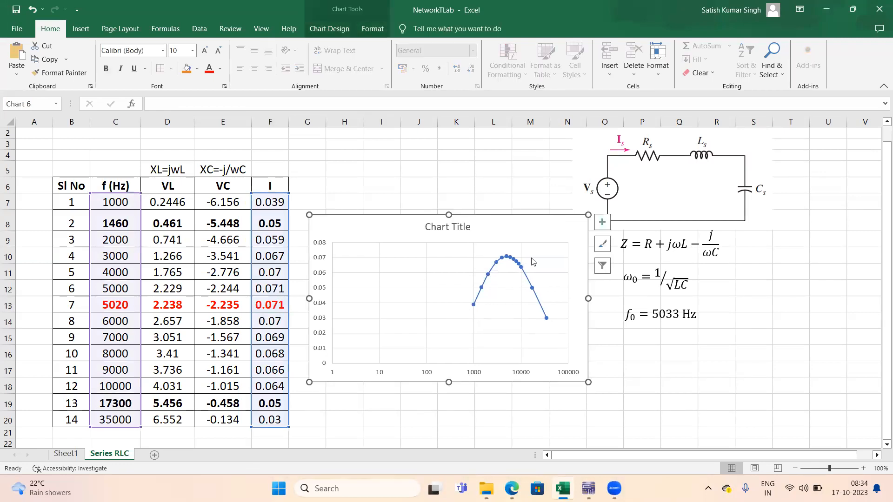
left_click_drag(501, 226, 489, 220)
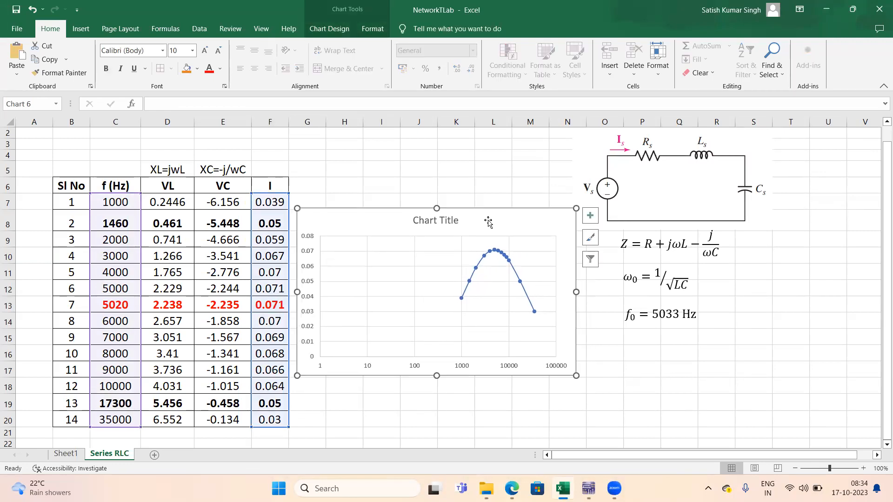
left_click(593, 391)
Examine the resonant frequency formula and compare the VL and VC values in the 5020 Hz row.
left_click(675, 285)
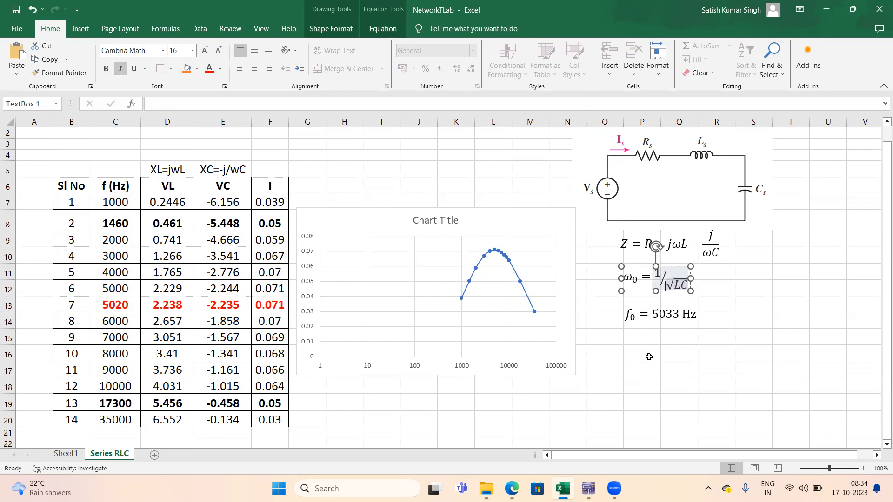
left_click(649, 357)
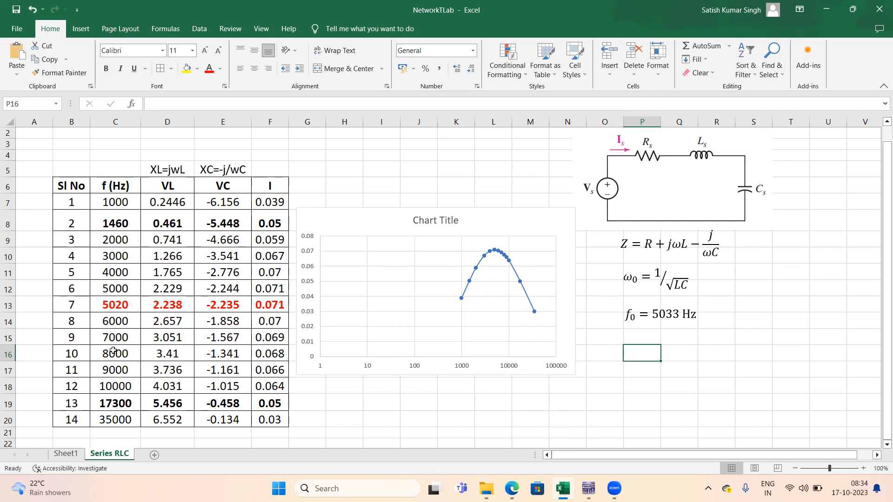
left_click(123, 302)
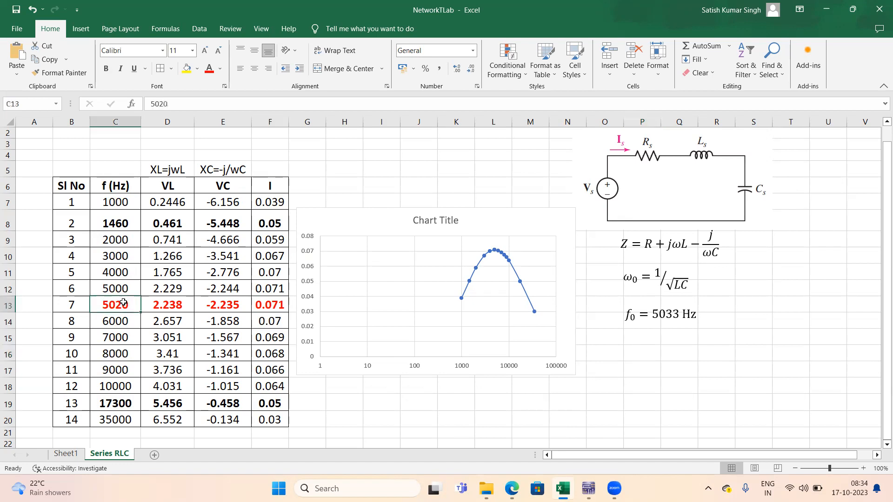
left_click(178, 190)
left_click(225, 183)
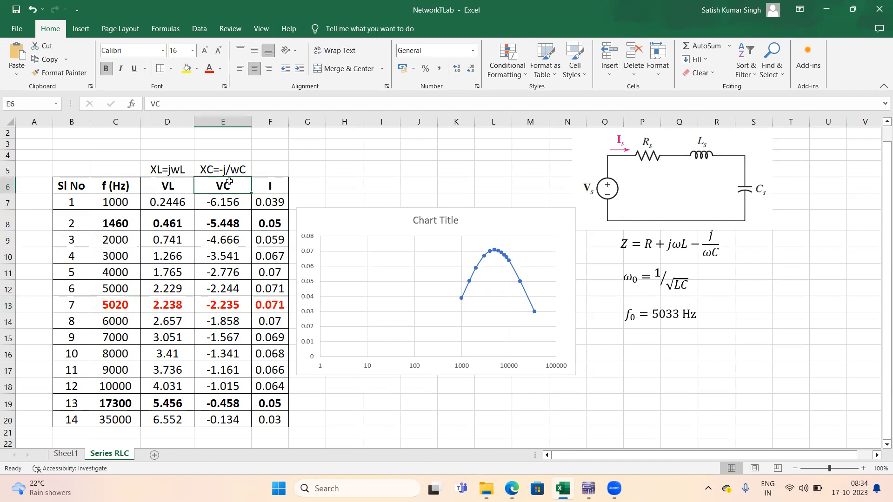
left_click(185, 187)
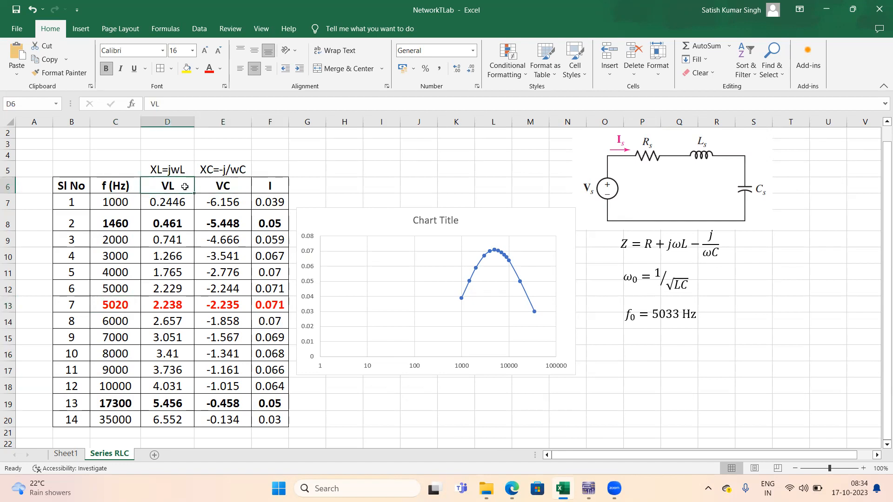
left_click(216, 185)
left_click(177, 303)
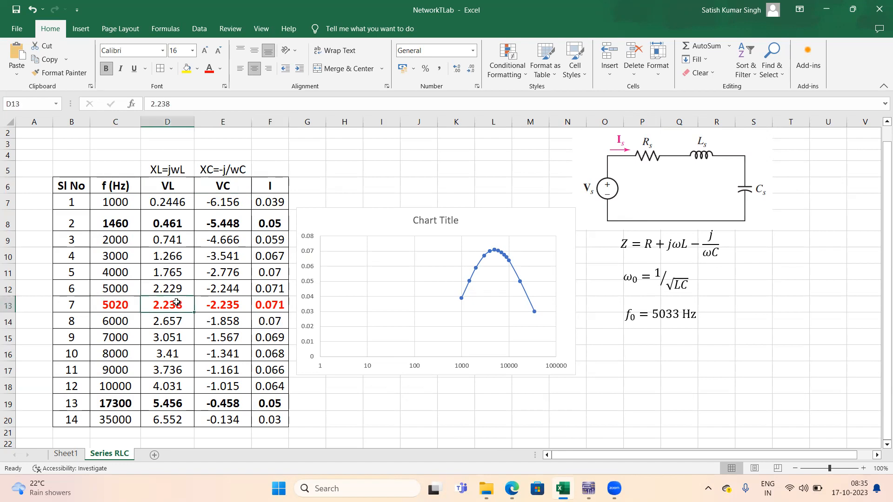
left_click(218, 305)
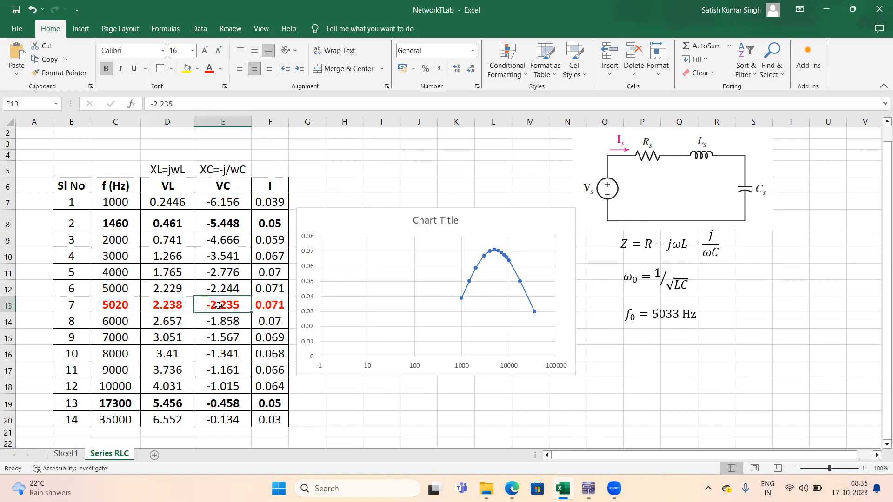
left_click(173, 307)
left_click(219, 305)
left_click(127, 304)
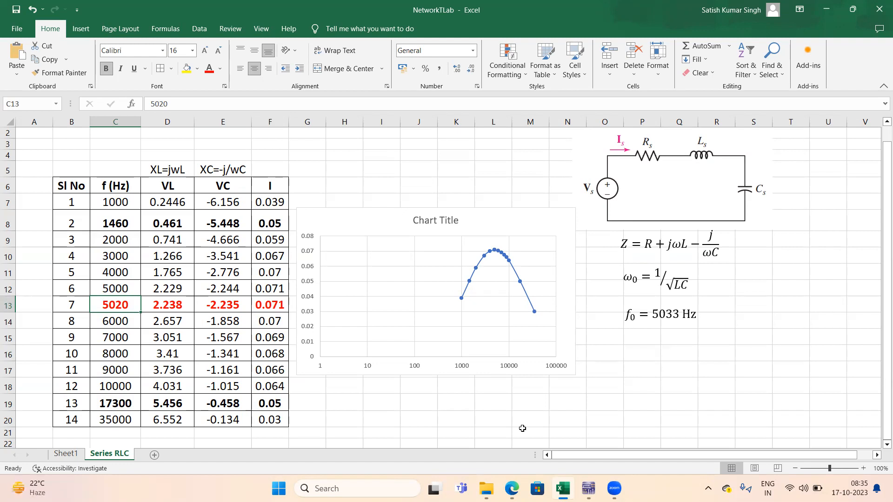
Switch to the RLC CKT design in Multisim, inspect both waveforms on oscilloscope XSC1 and close its window.
mouse_move(588, 488)
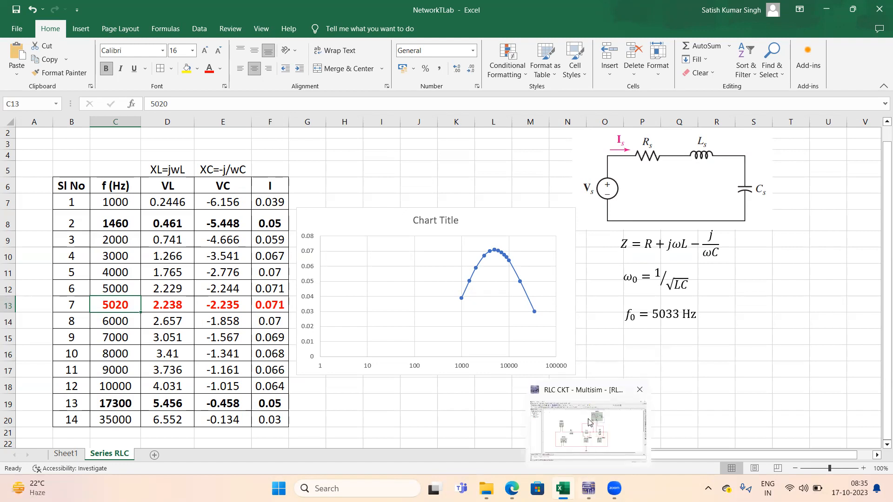
left_click(587, 394)
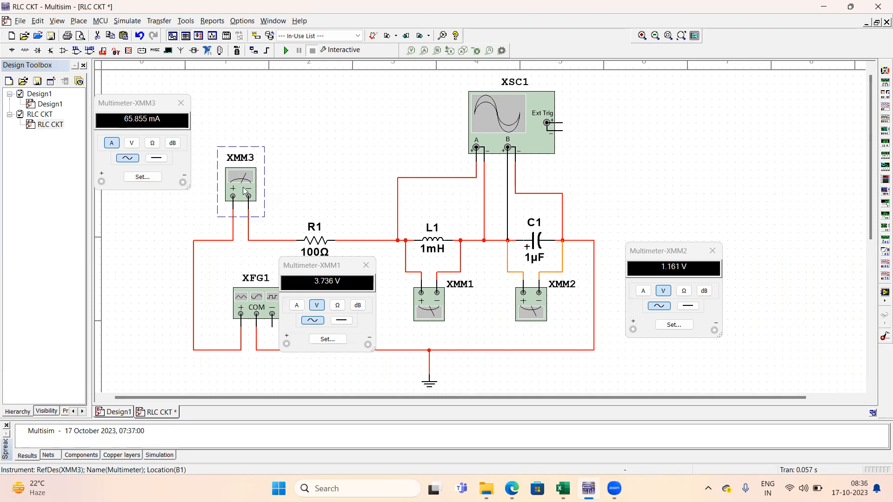
double_click(514, 136)
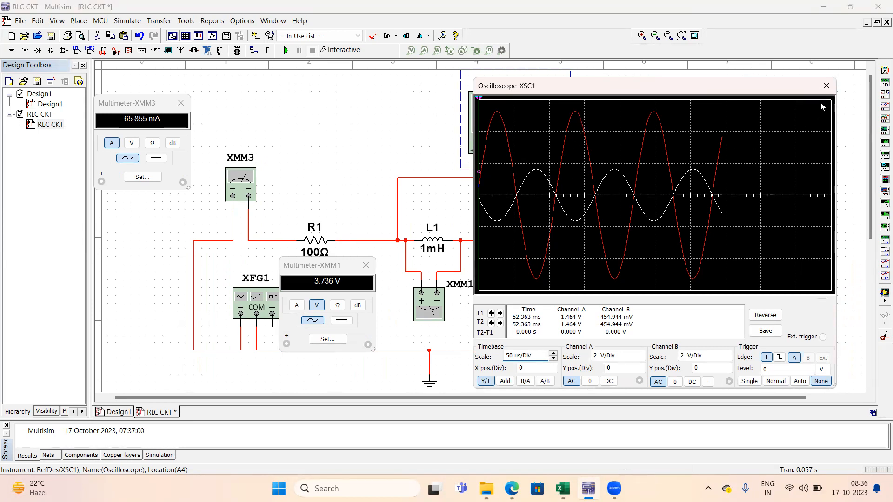
left_click(826, 87)
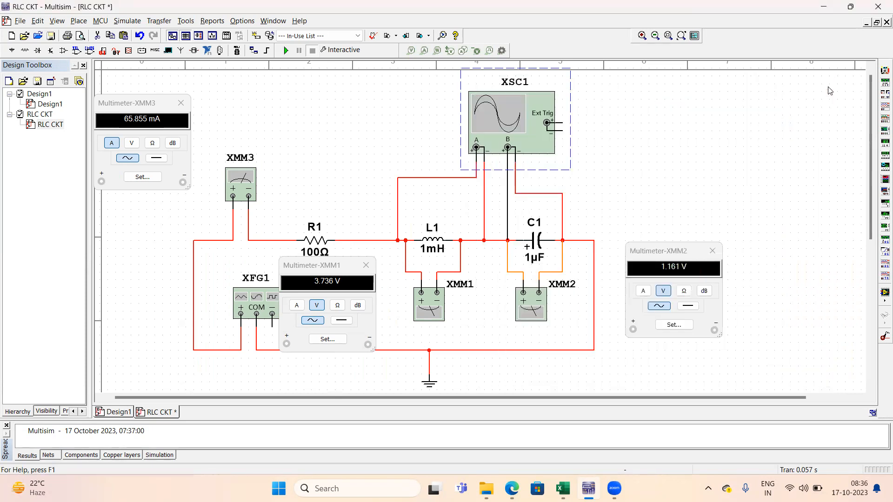